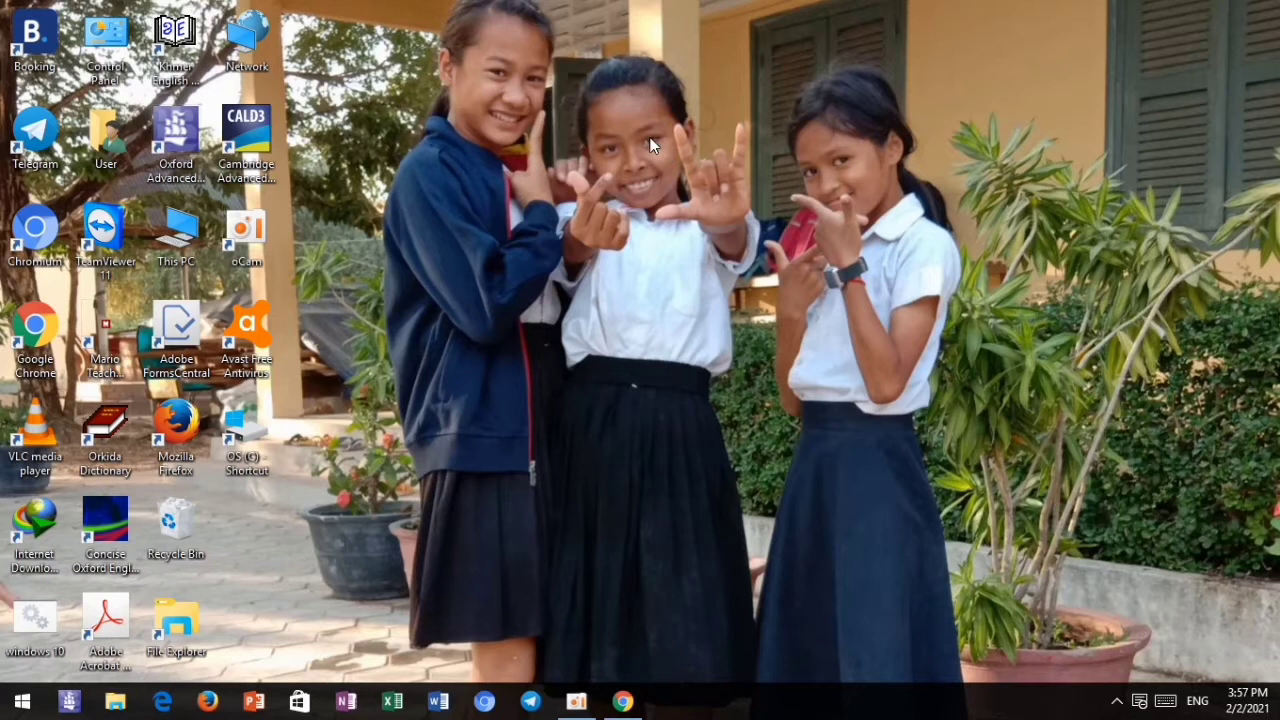
Refresh the Windows desktop and launch PowerPoint from the taskbar
right_click(650, 145)
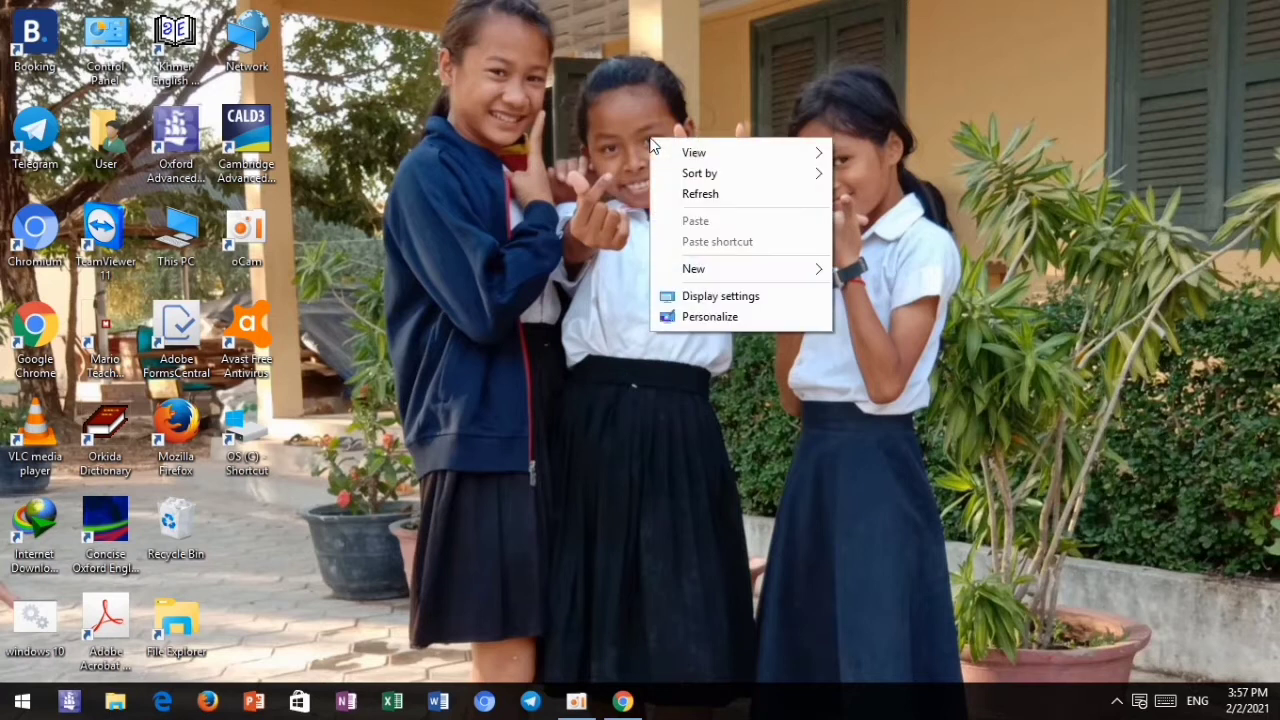
click(688, 192)
click(253, 701)
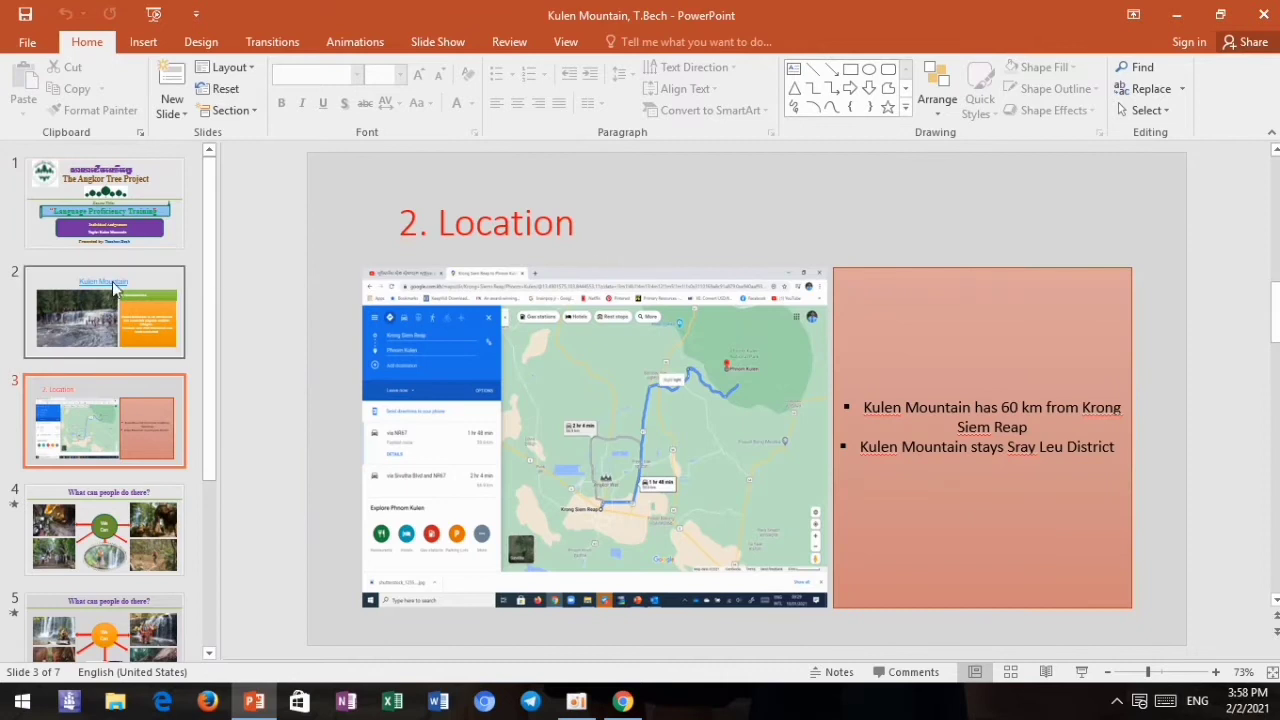
Delete the waterfall photo from slide 2, Kulen Mountain, leaving its placeholder empty
key(Page_Down)
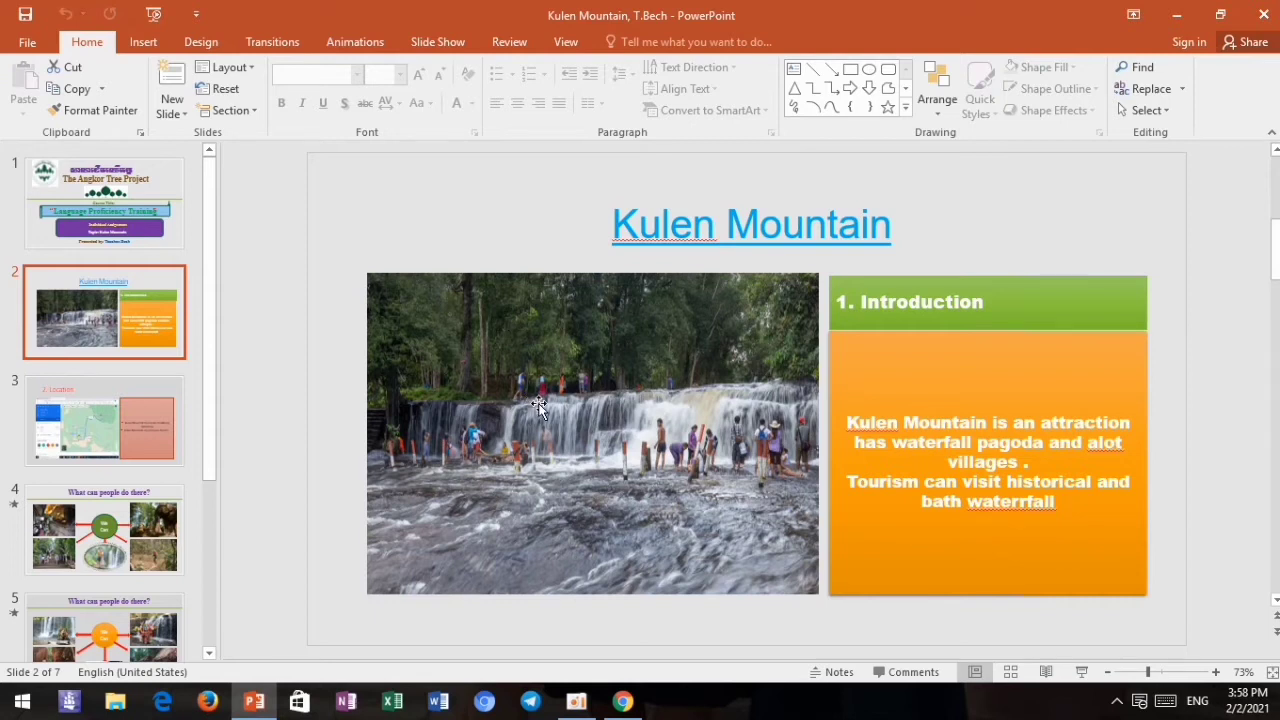
click(539, 405)
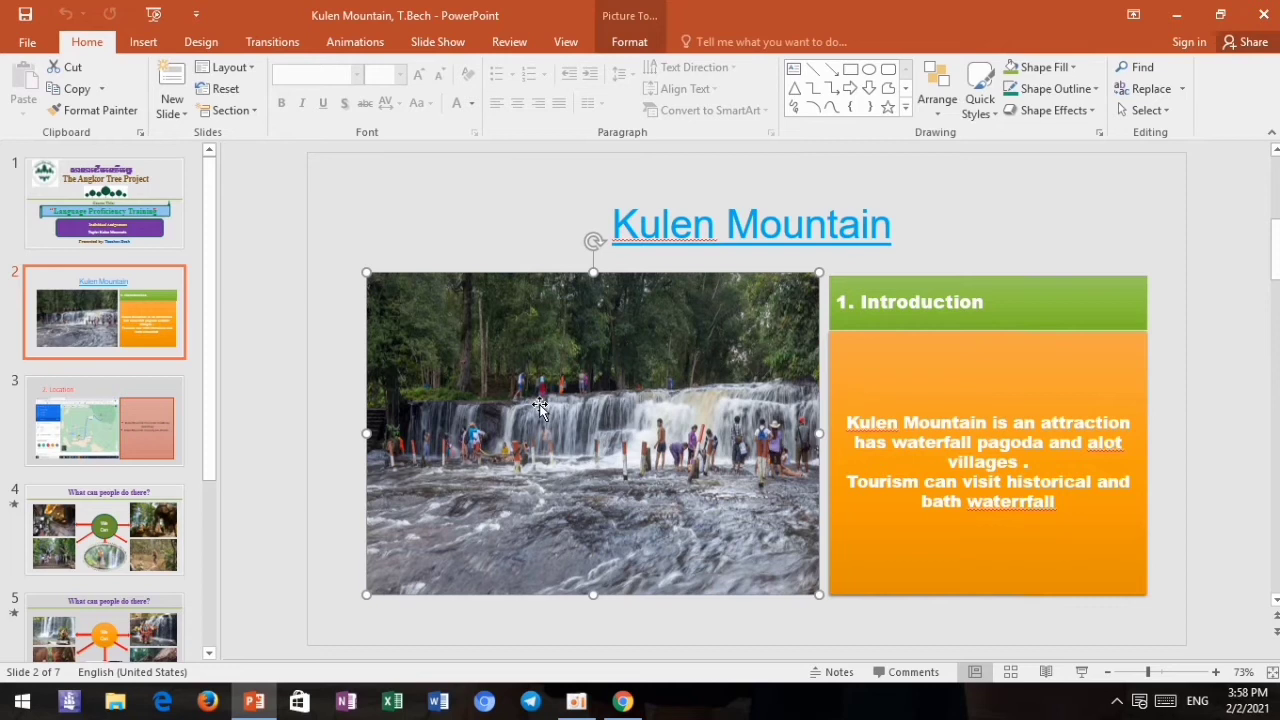
key(Delete)
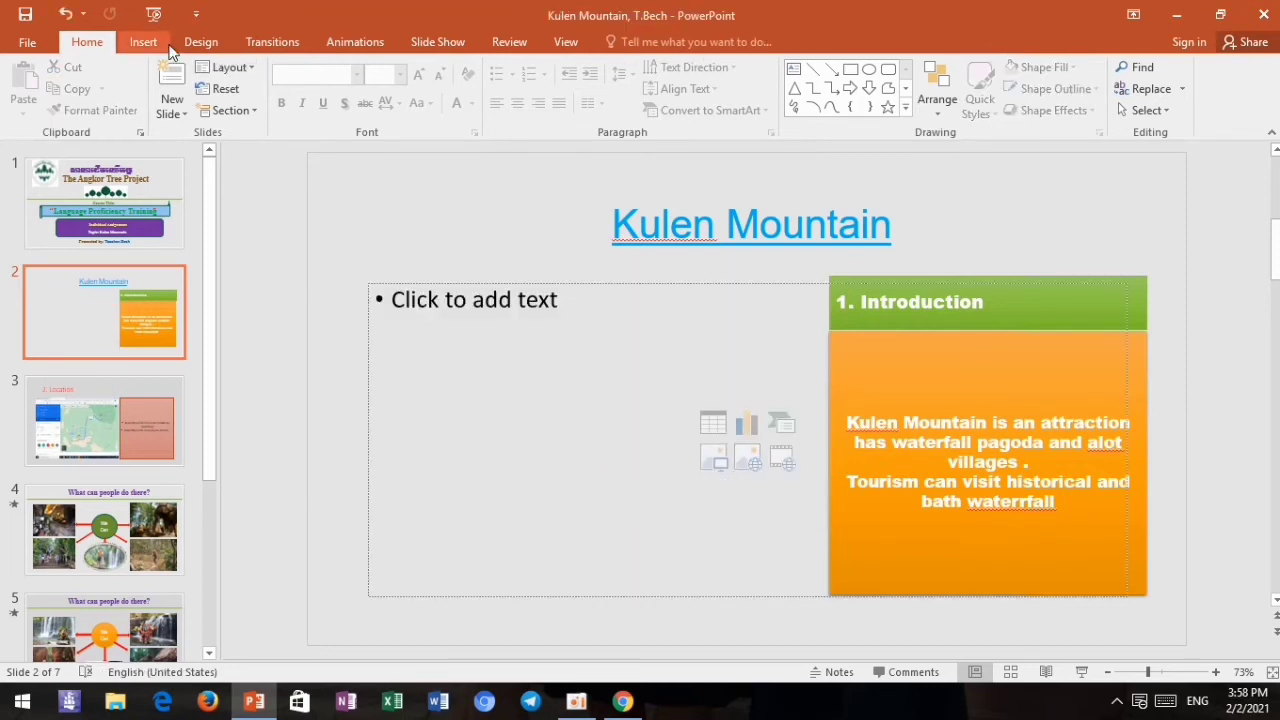
click(148, 44)
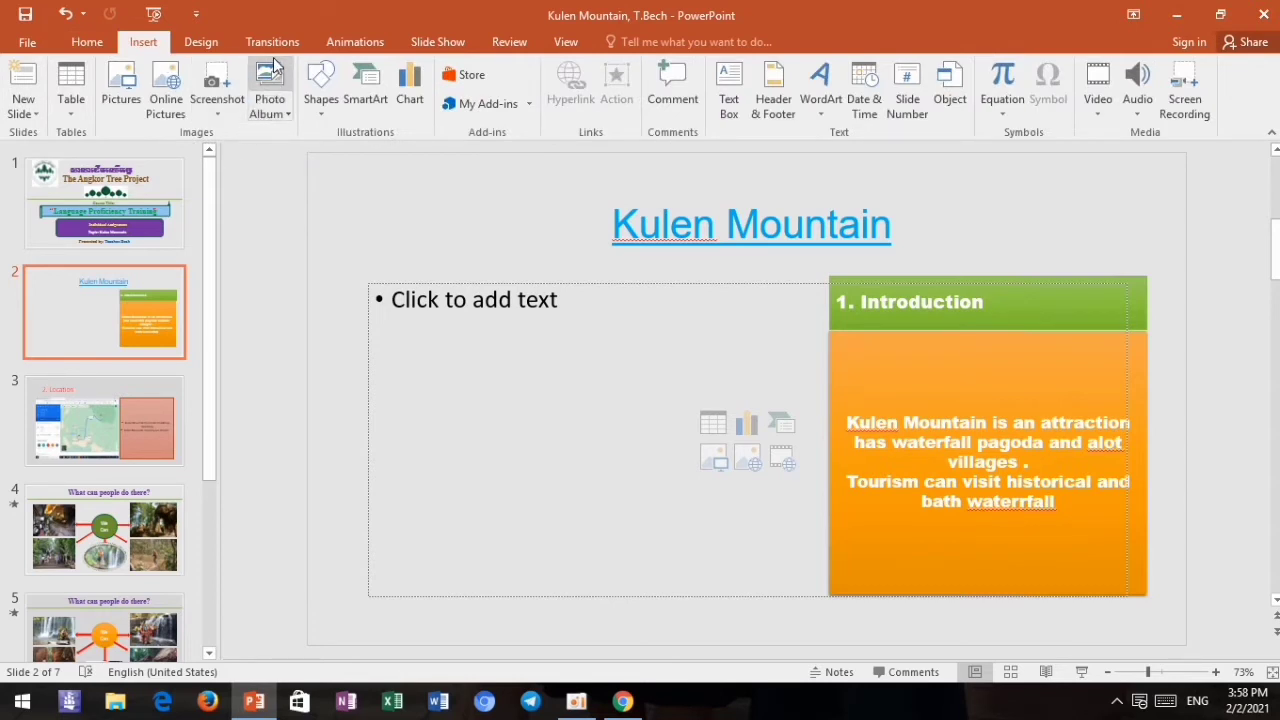
Browse the Camera Roll pictures without inserting any, then minimise PowerPoint
click(137, 96)
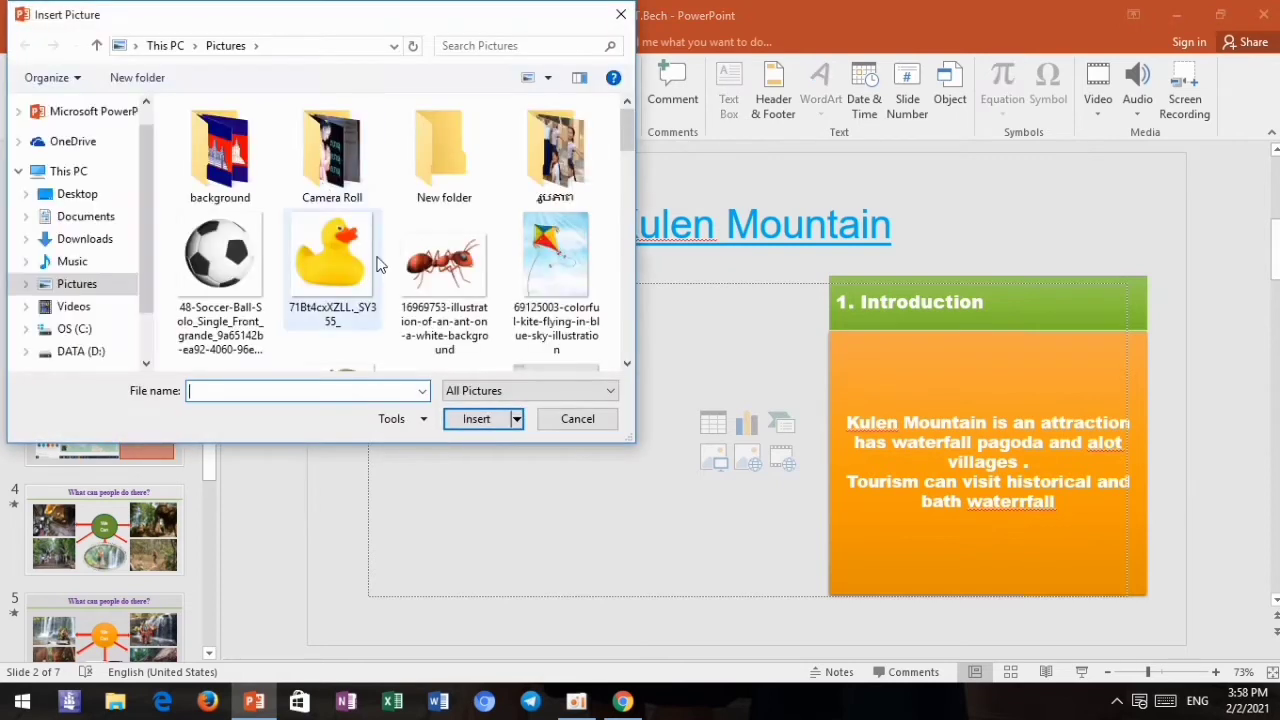
click(324, 170)
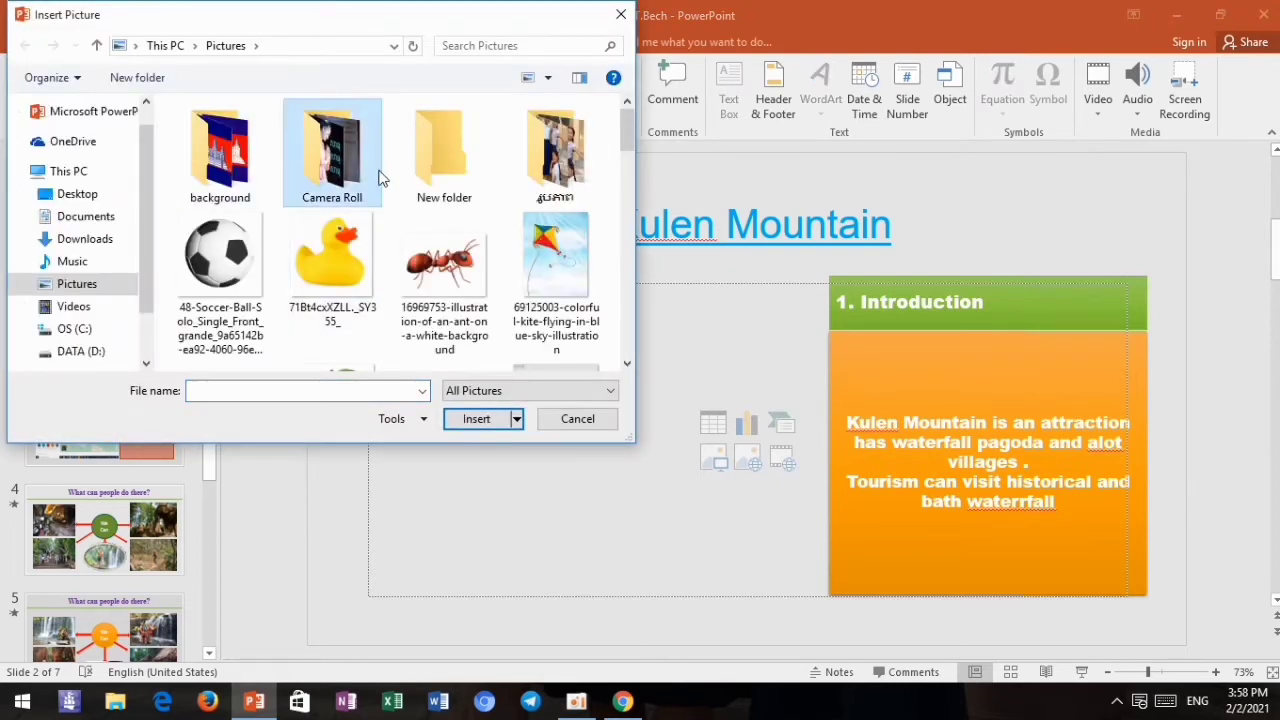
double_click(350, 170)
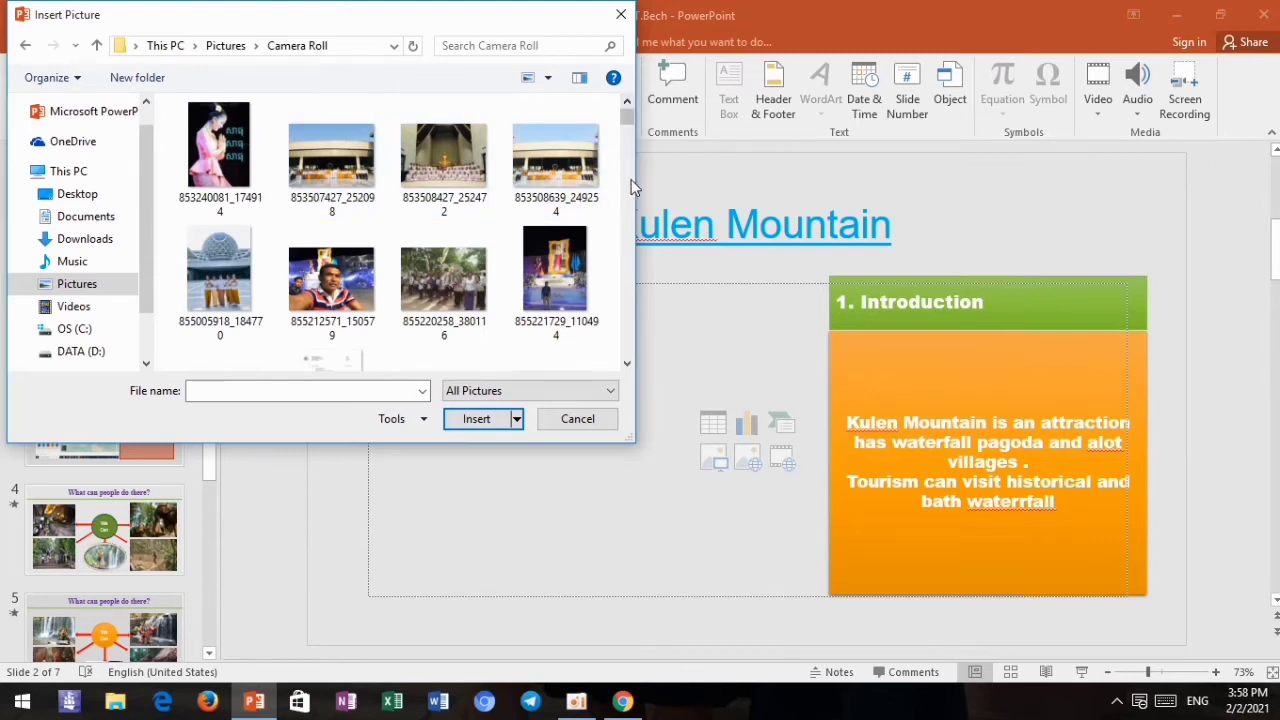
scroll(631, 150, down, 5)
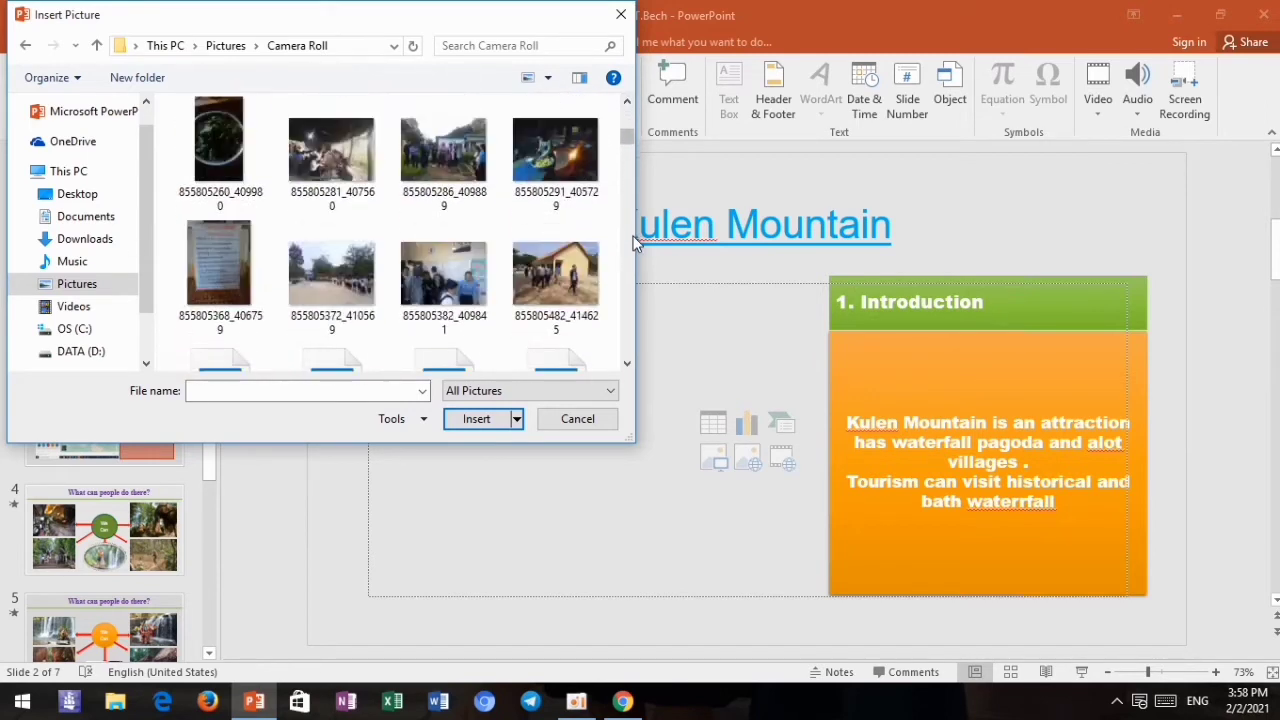
click(621, 14)
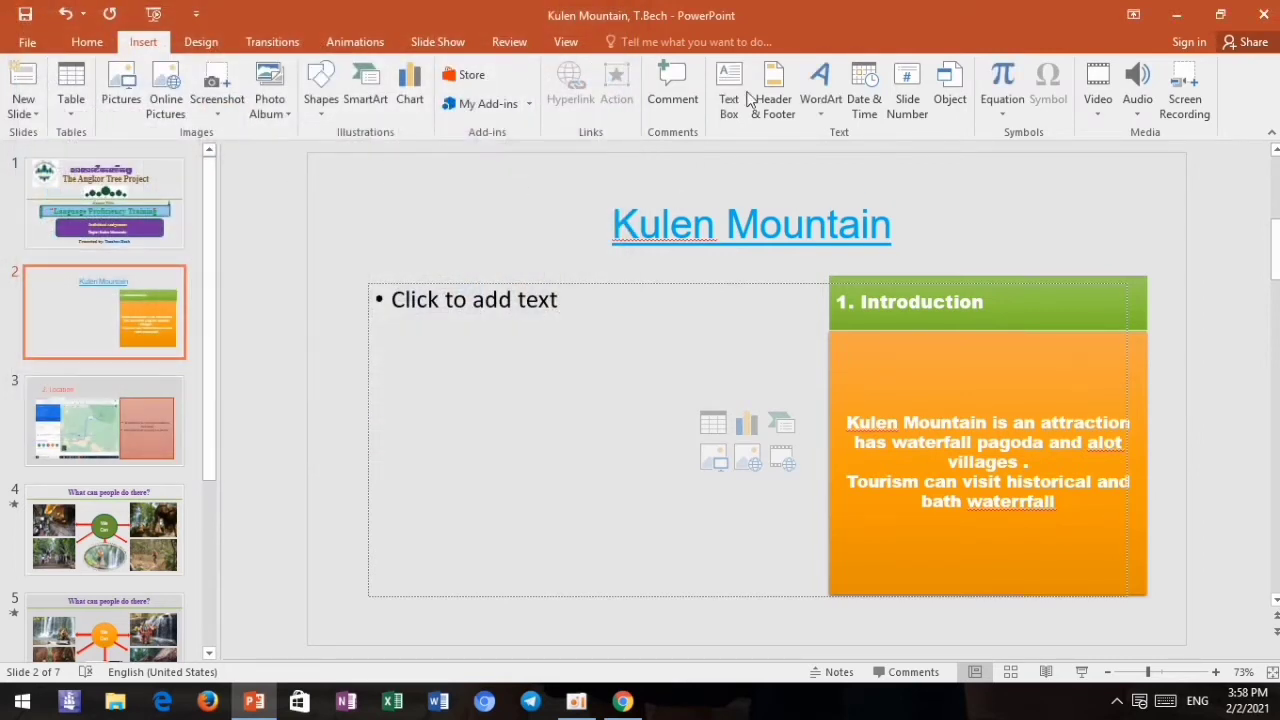
click(1177, 14)
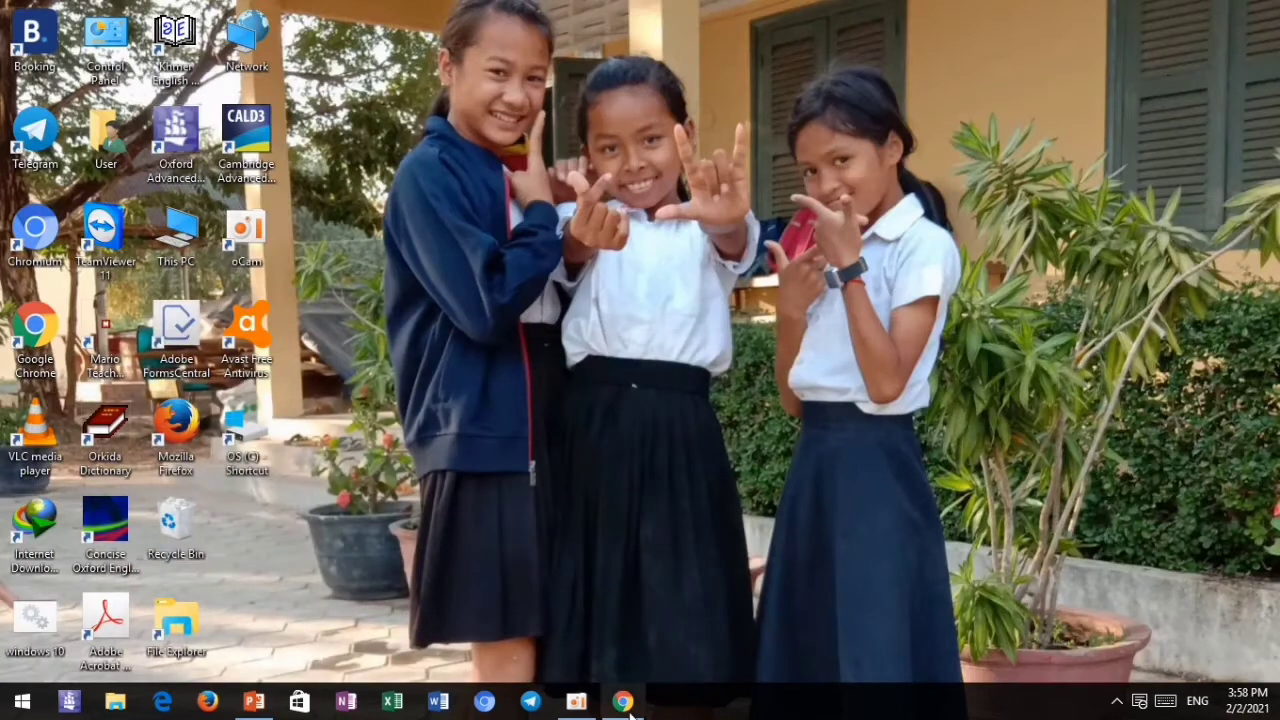
Search Google in Chrome for 'Kulen mountain'
mouse_move(576, 702)
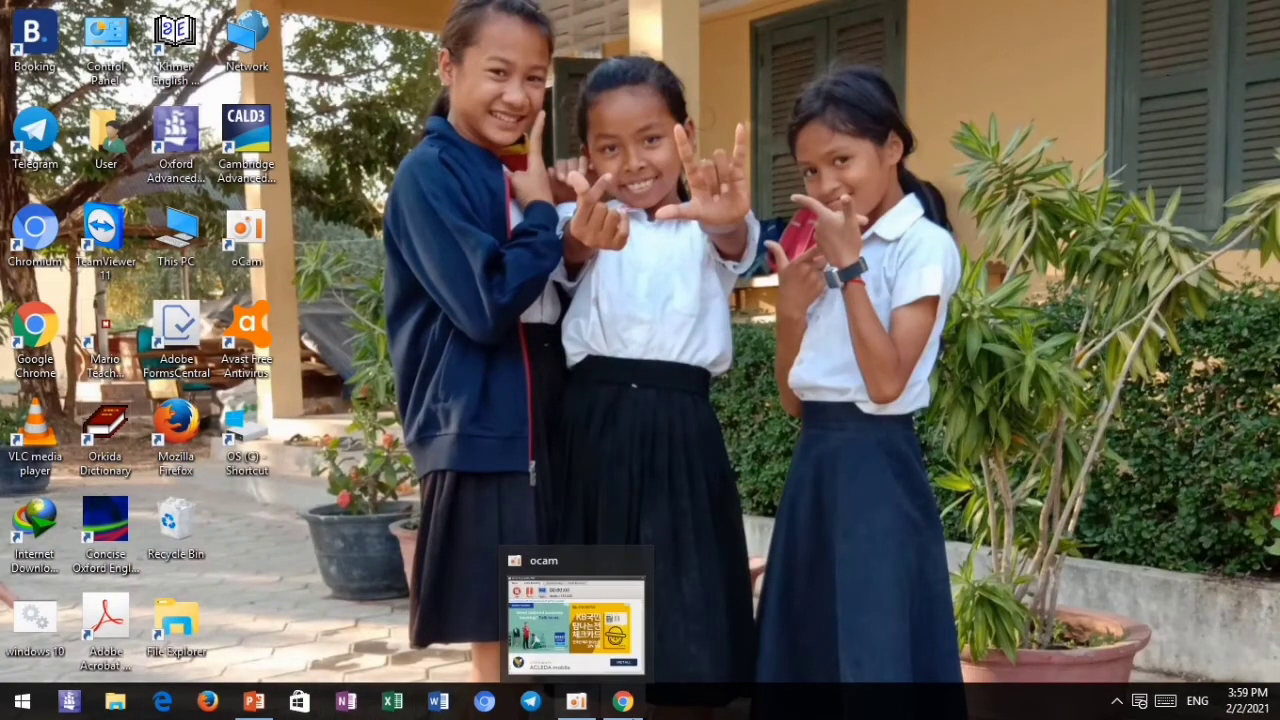
click(622, 702)
click(561, 366)
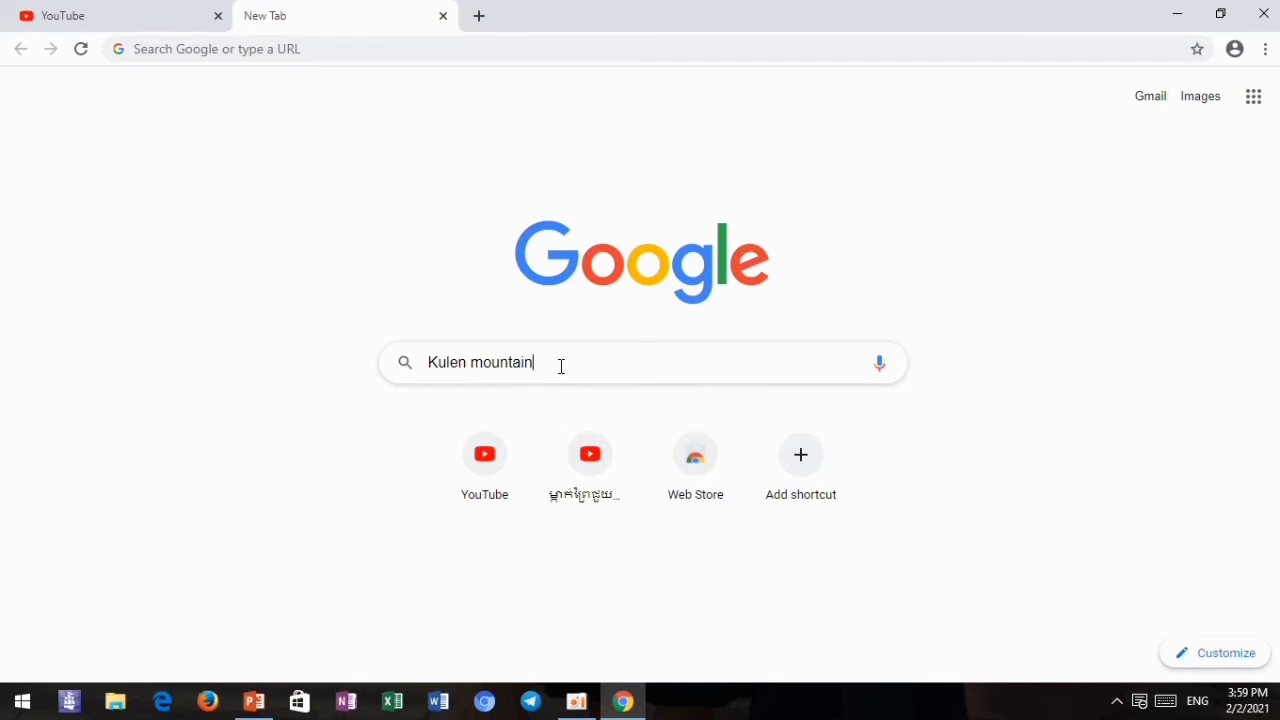
key(Return)
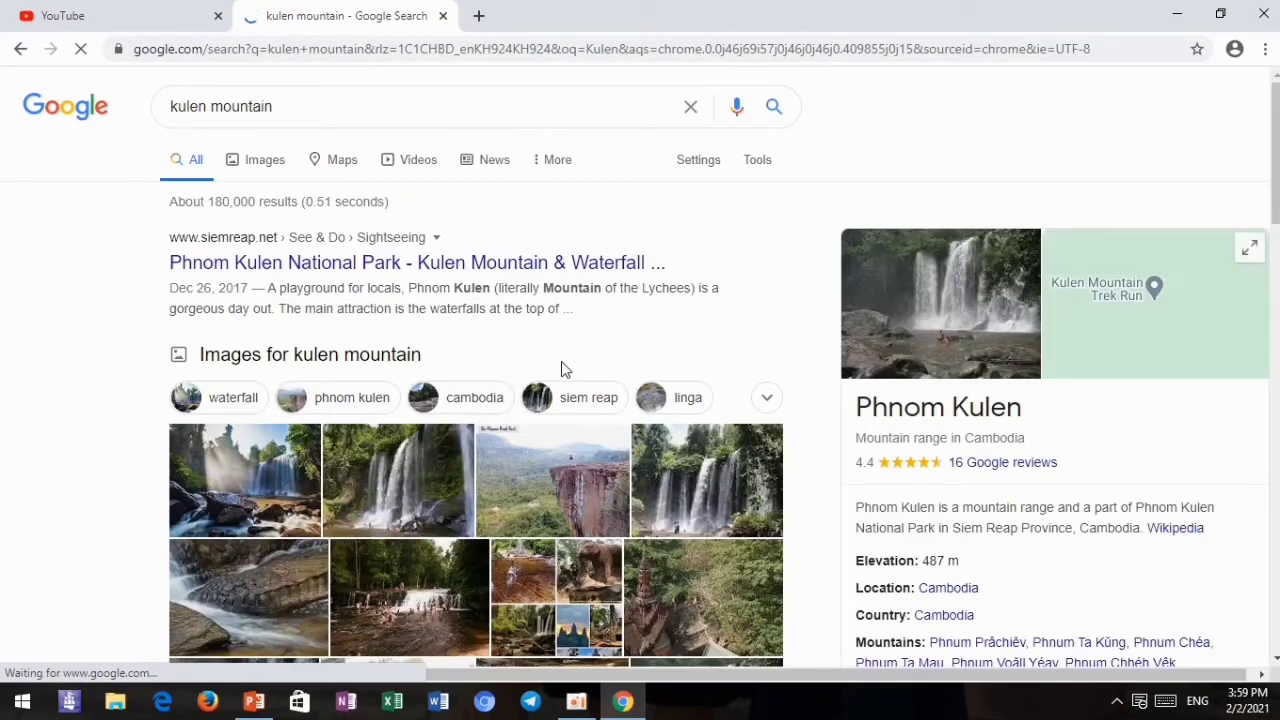
Scroll through the Kulen mountain results to review the Phnom Kulen waterfall images
scroll(565, 364, down, 2)
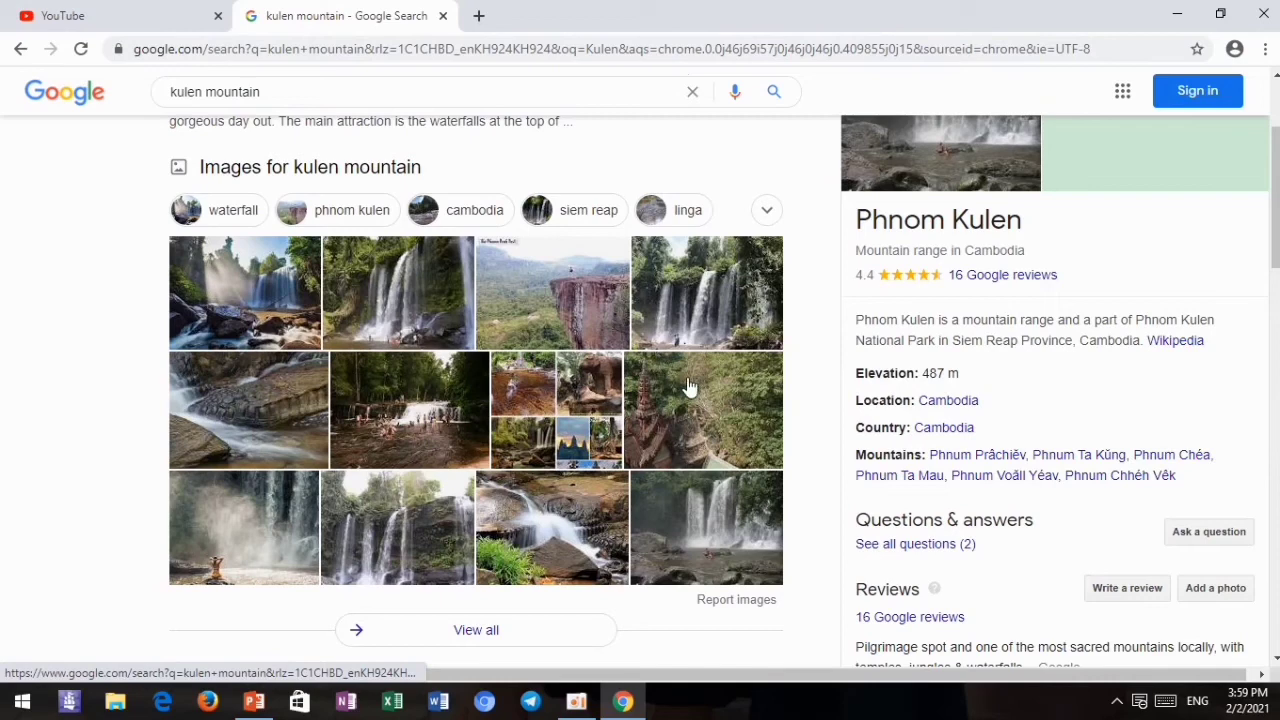
scroll(677, 395, down, 3)
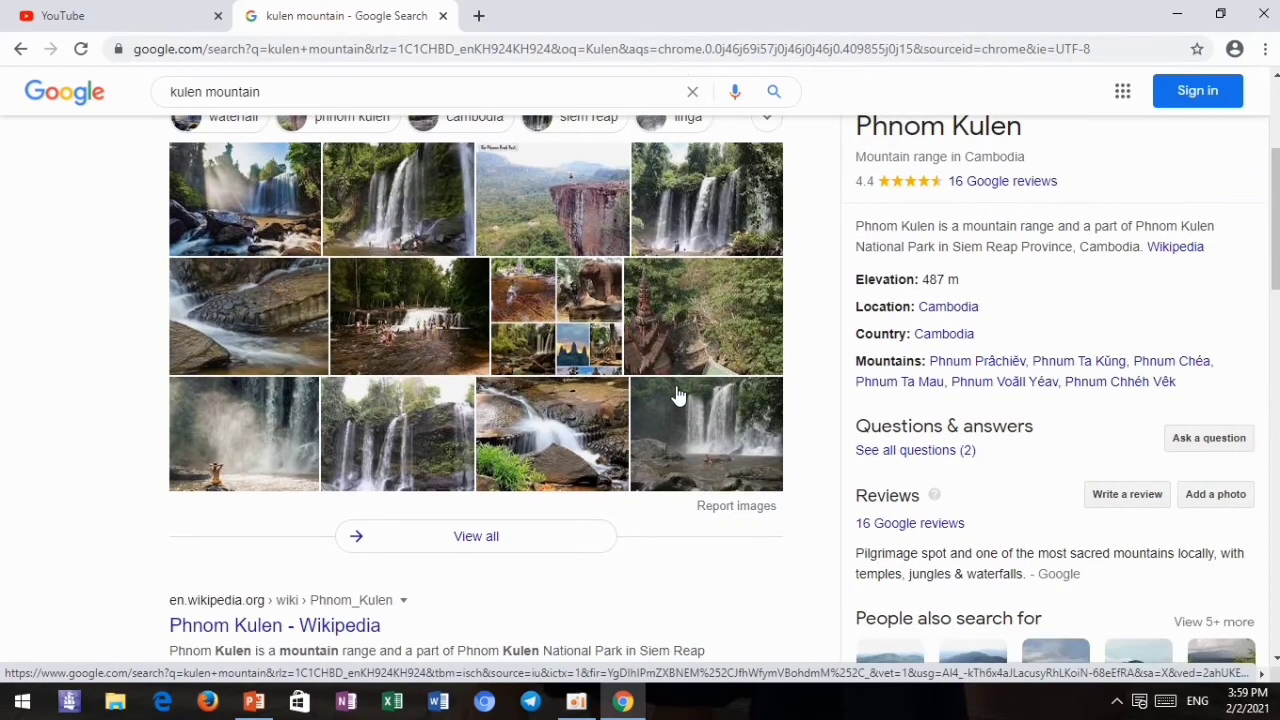
scroll(676, 394, up, 5)
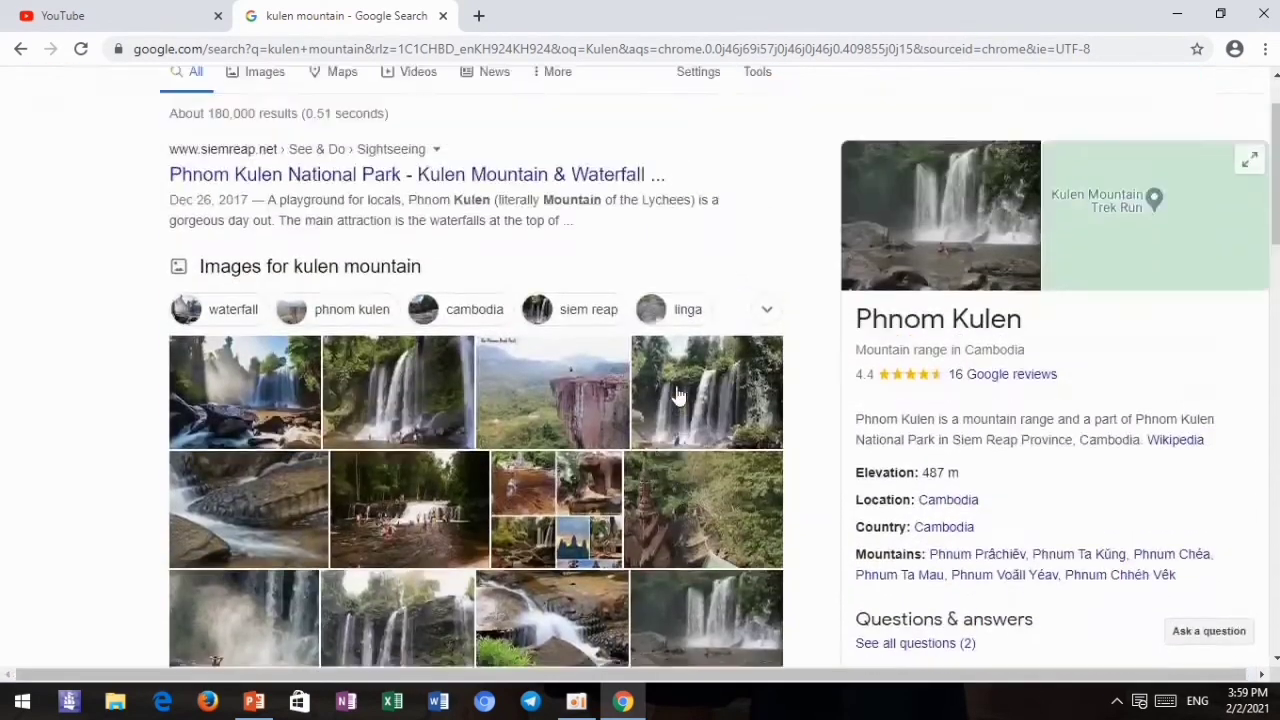
scroll(677, 395, down, 1)
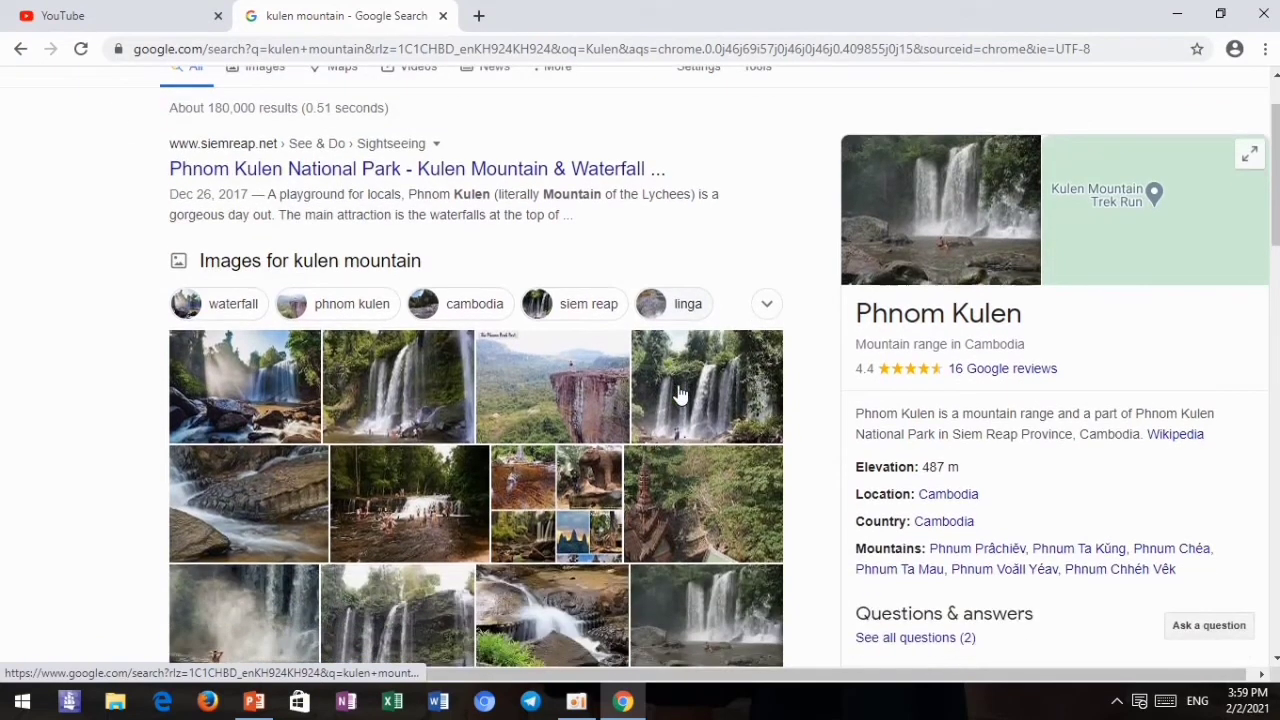
scroll(477, 476, down, 1)
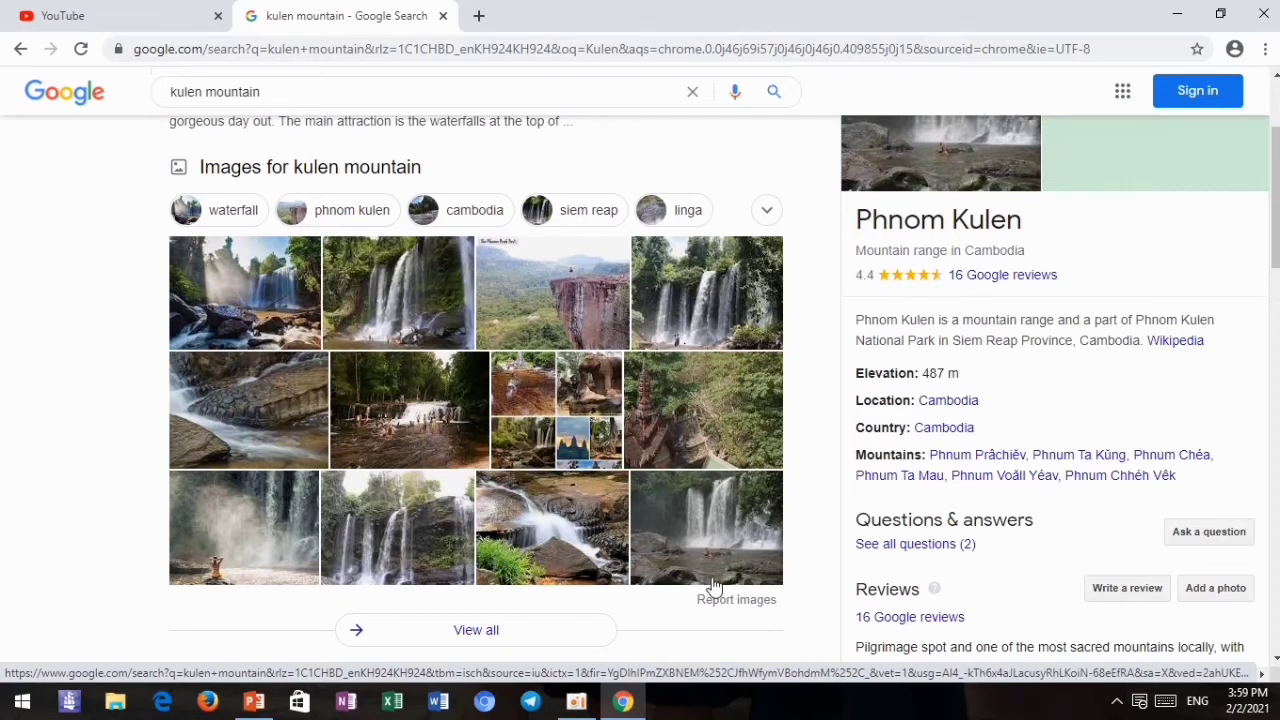
scroll(550, 508, down, 1)
scroll(500, 500, up, 3)
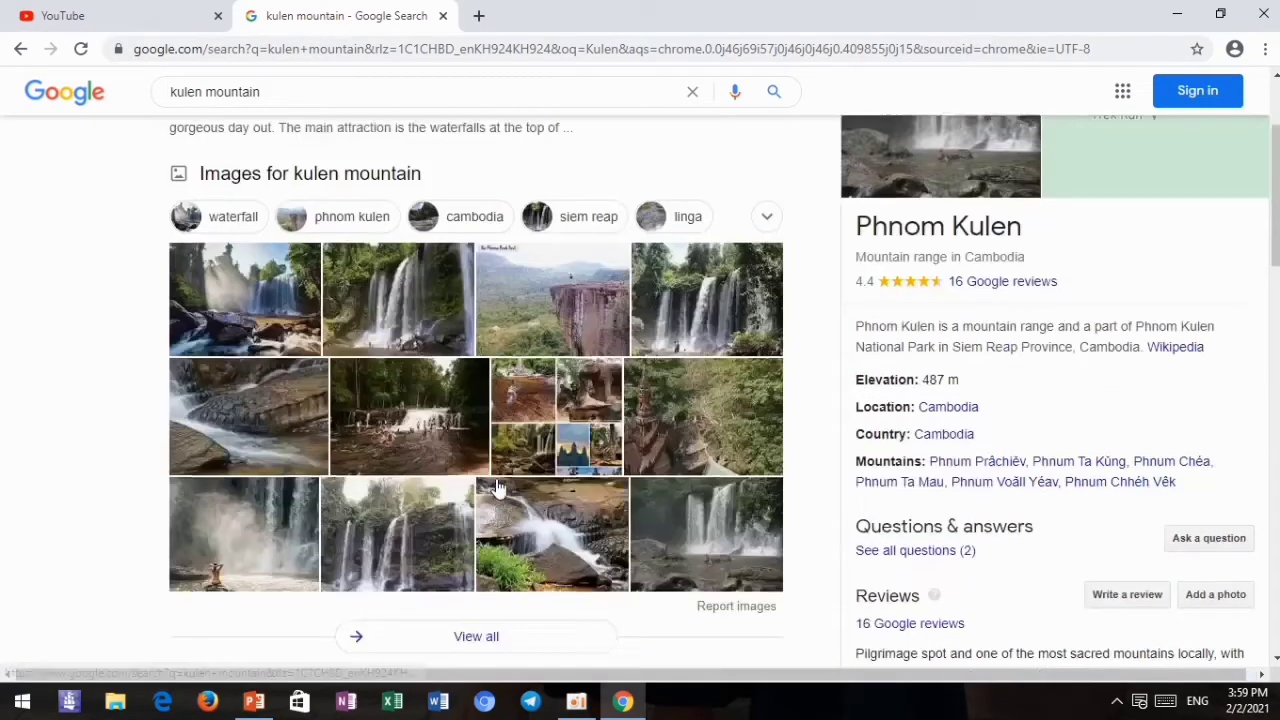
scroll(500, 490, down, 2)
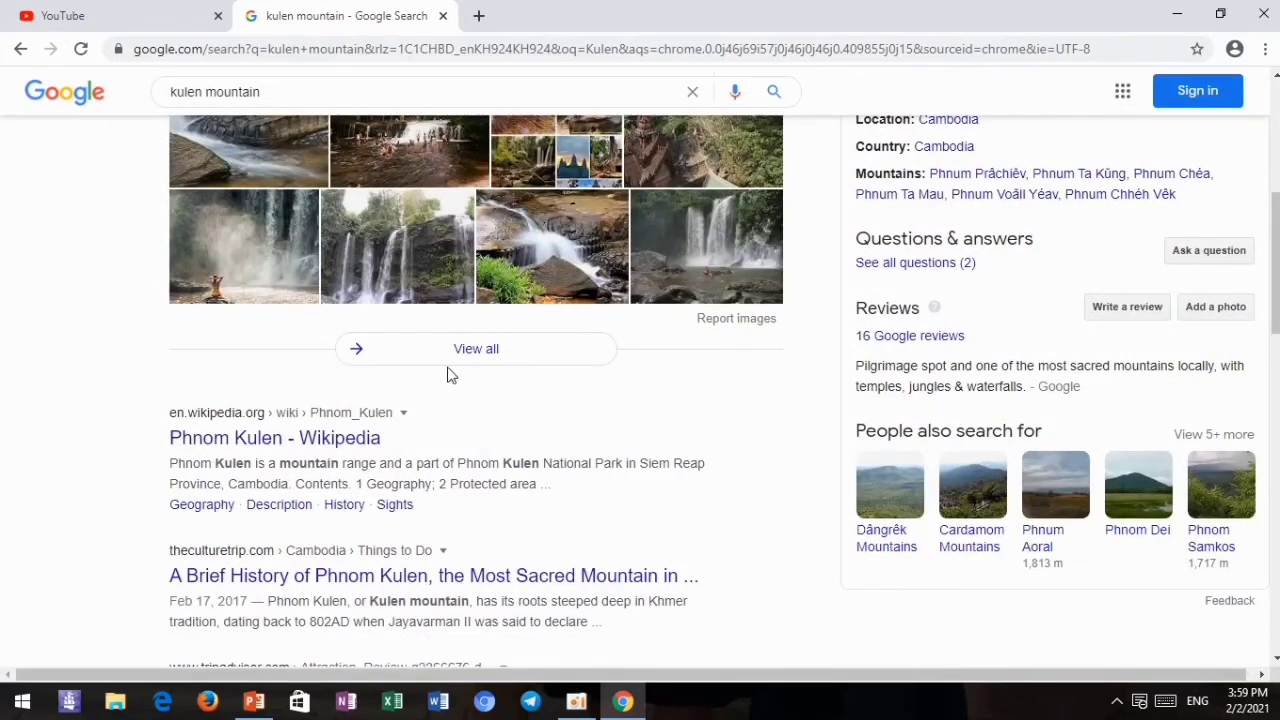
Open the full Kulen mountain image results and scroll down through the waterfall photos
click(458, 365)
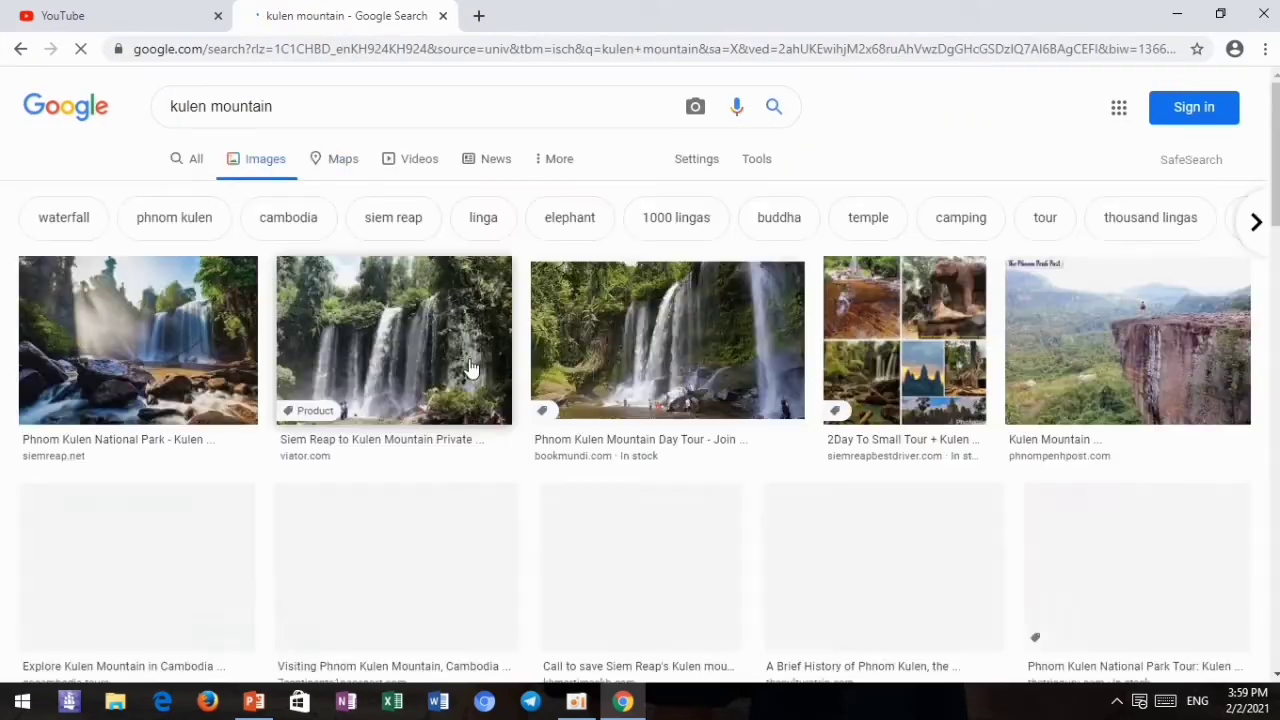
scroll(470, 370, down, 4)
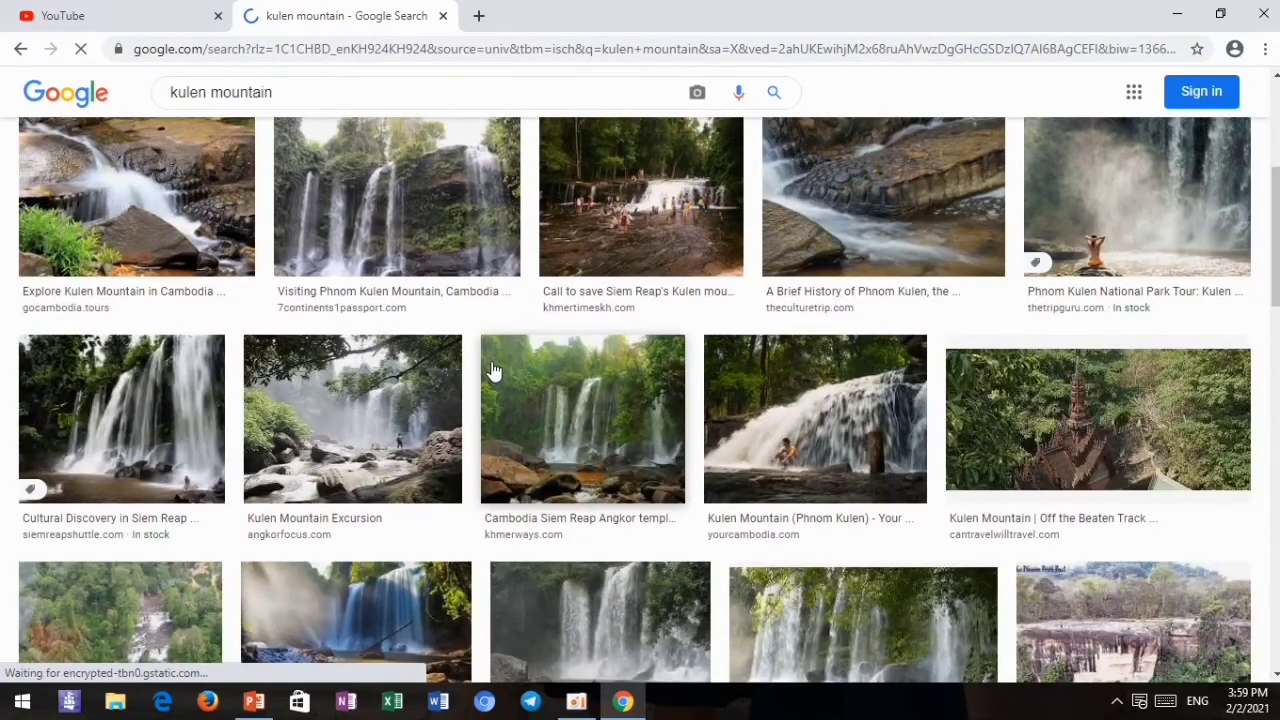
scroll(492, 371, down, 4)
scroll(492, 371, down, 1)
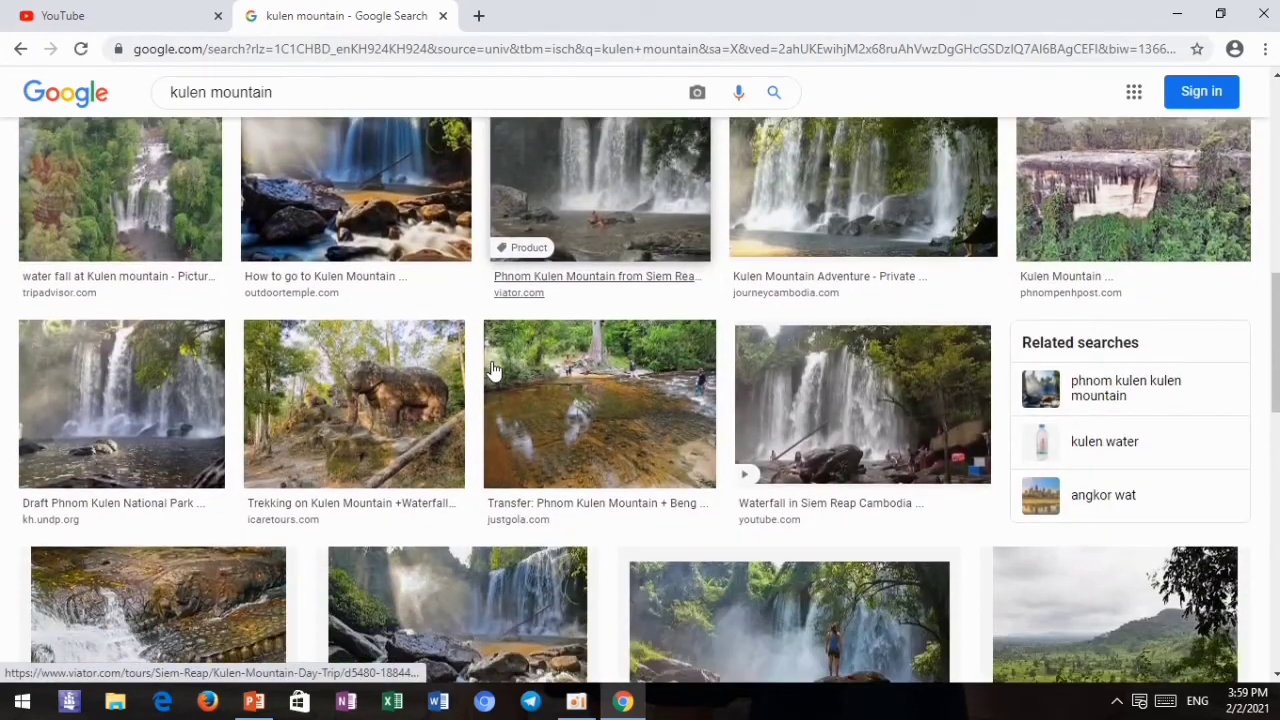
scroll(494, 366, down, 1)
scroll(680, 357, down, 2)
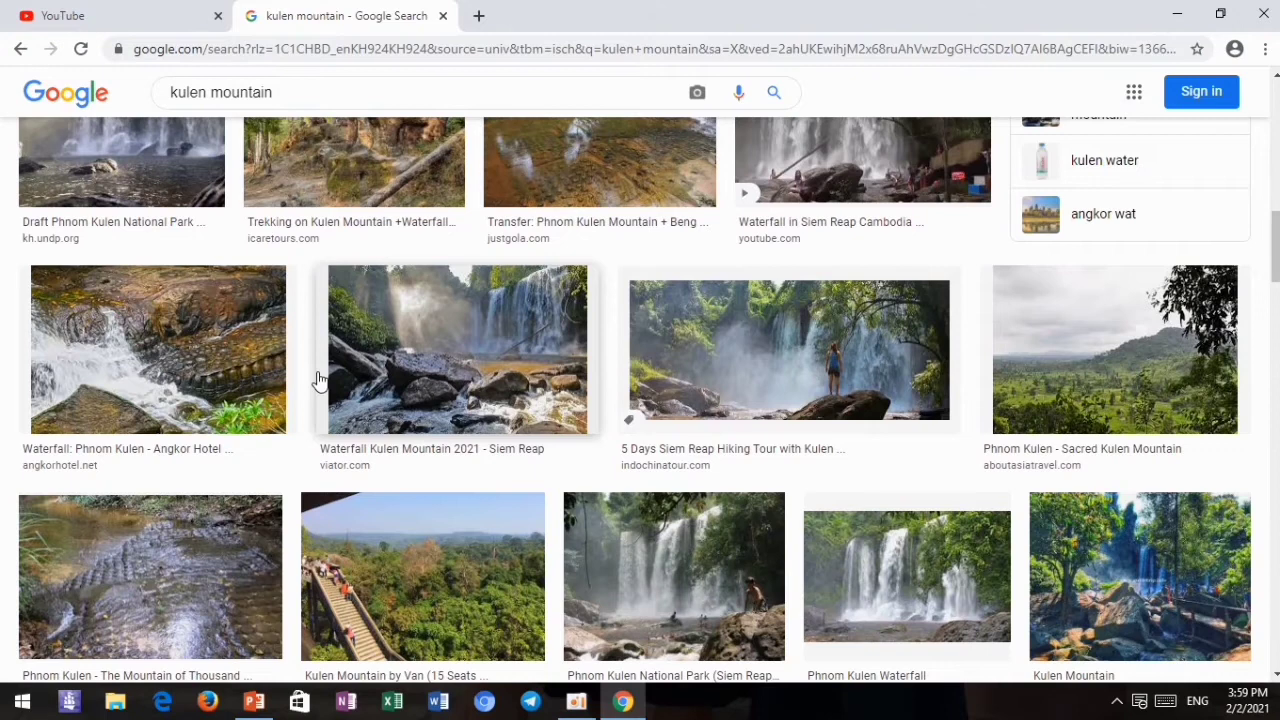
scroll(476, 394, down, 1)
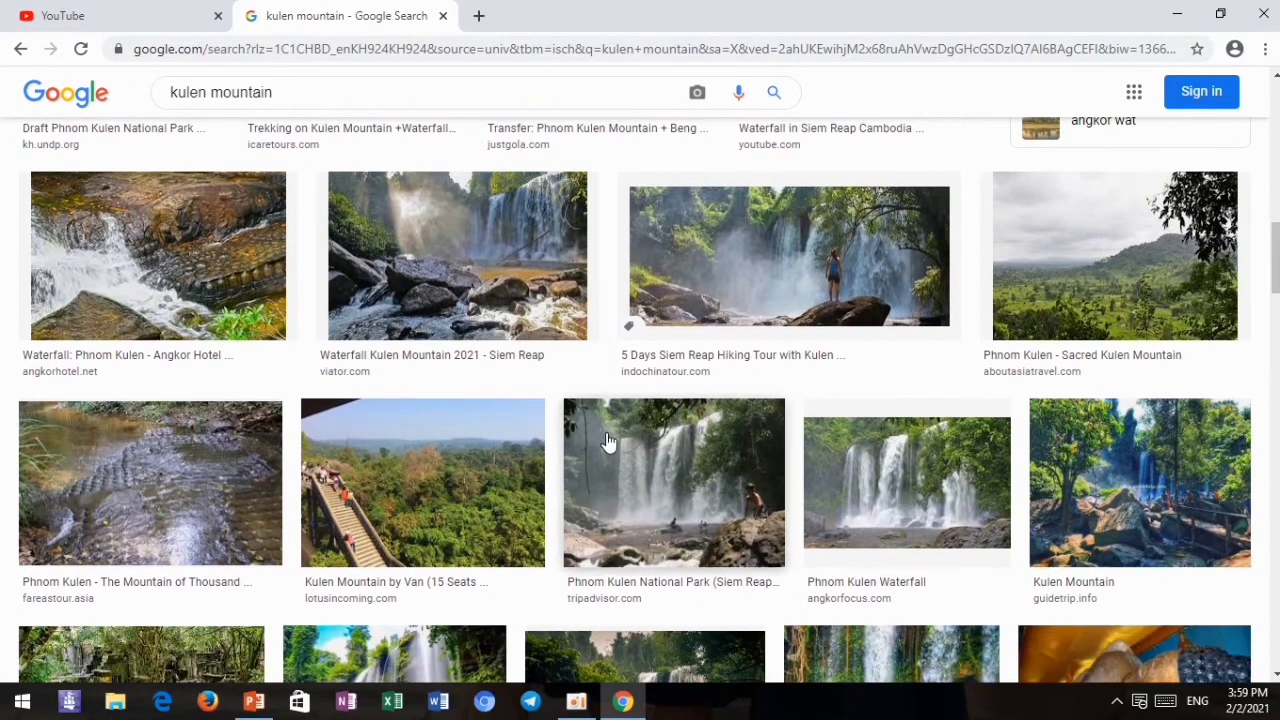
Copy guidetrip.info's Kulen Mountain photo from its preview and return to PowerPoint
click(1133, 512)
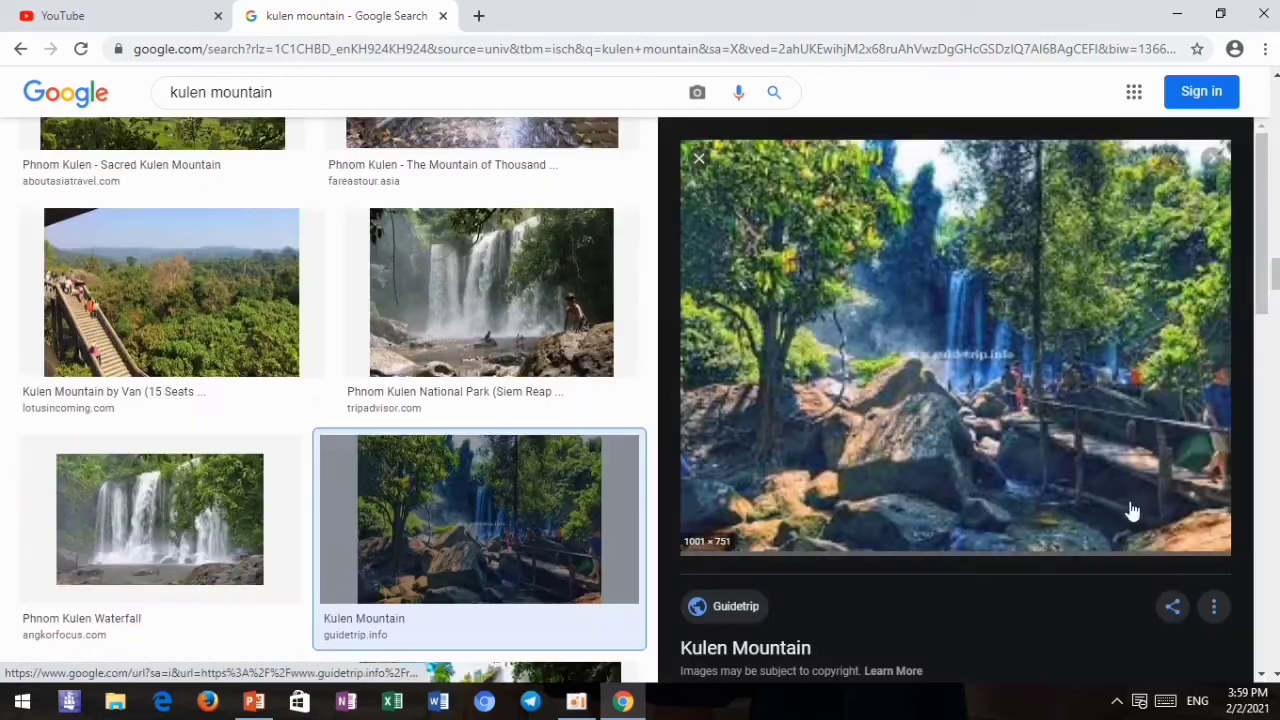
right_click(903, 262)
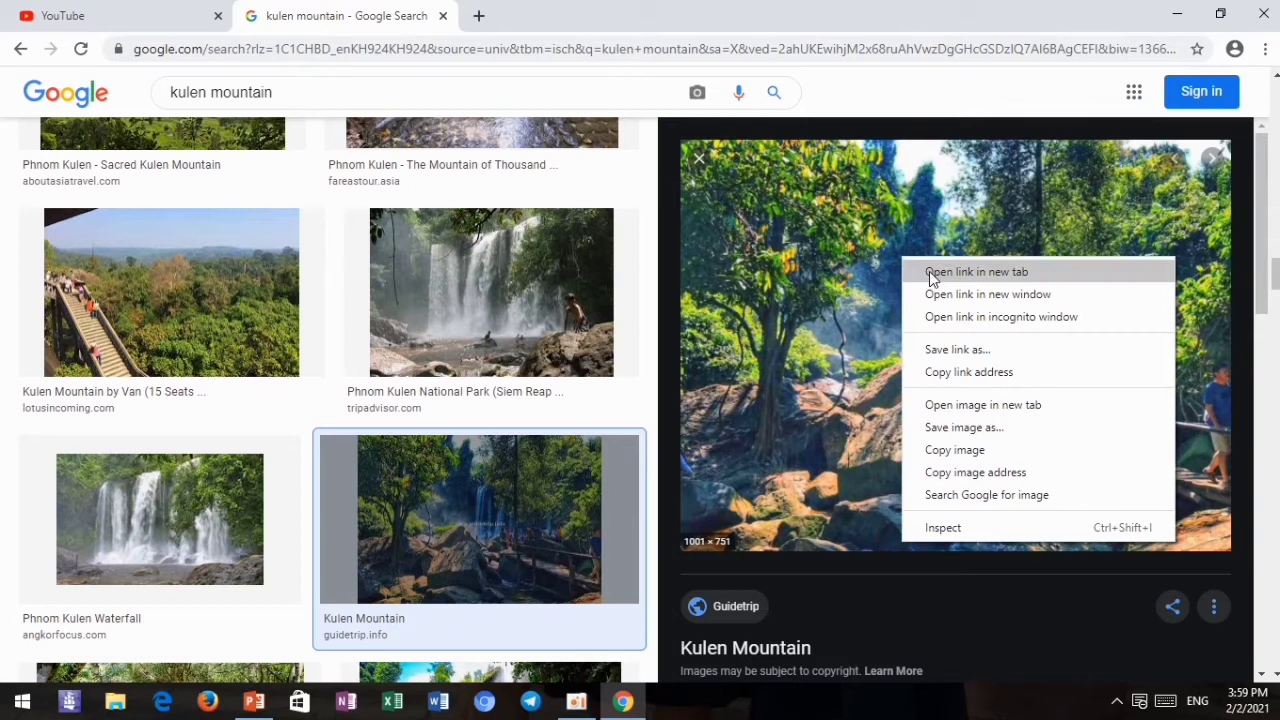
right_click(830, 224)
right_click(830, 225)
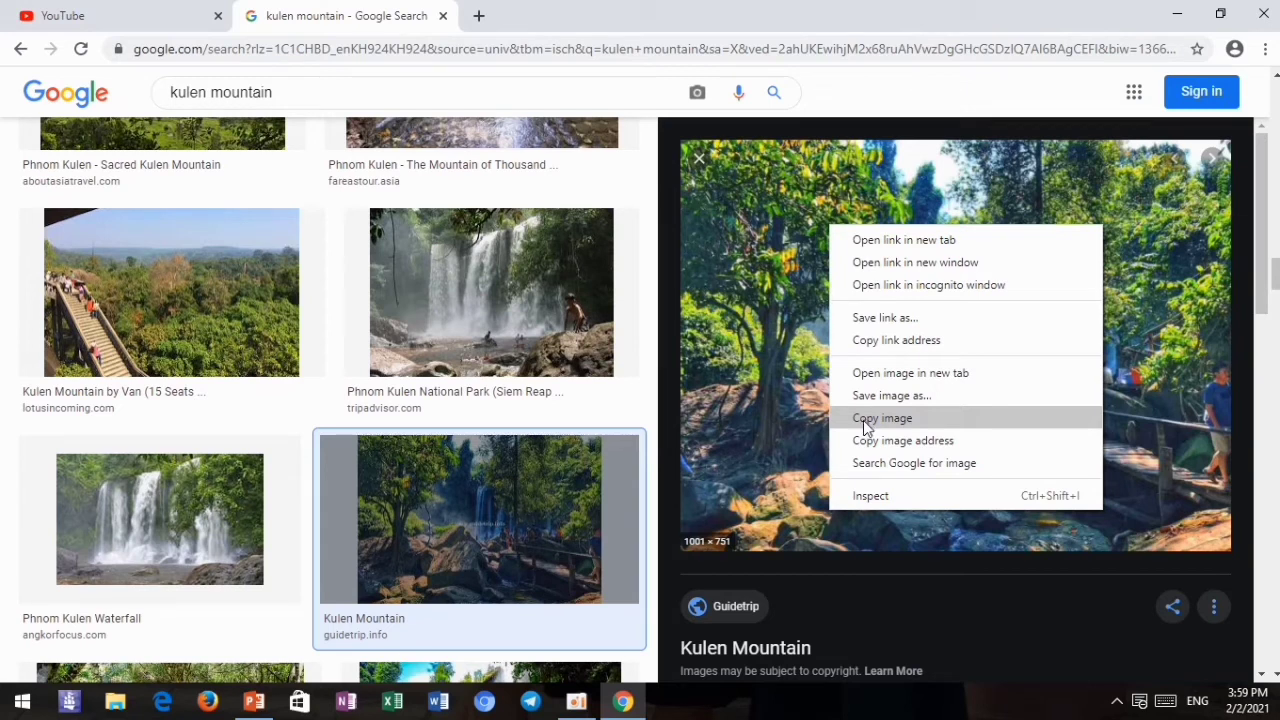
click(866, 418)
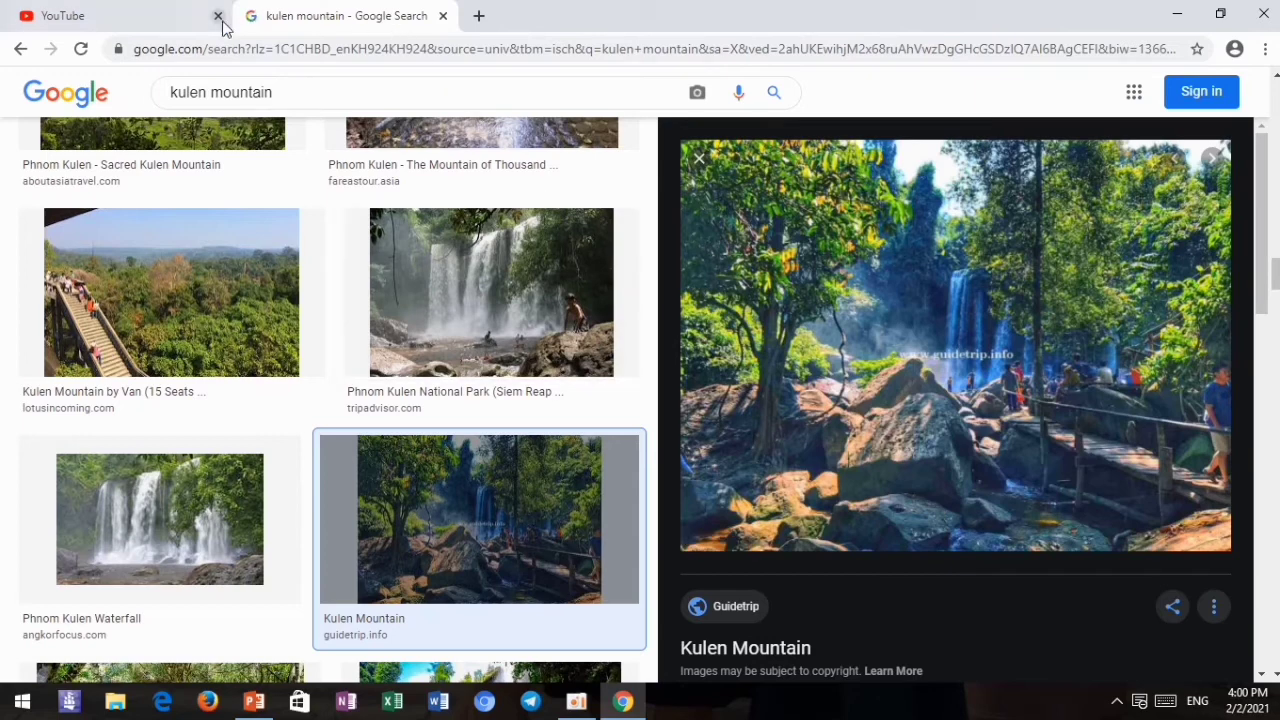
click(254, 701)
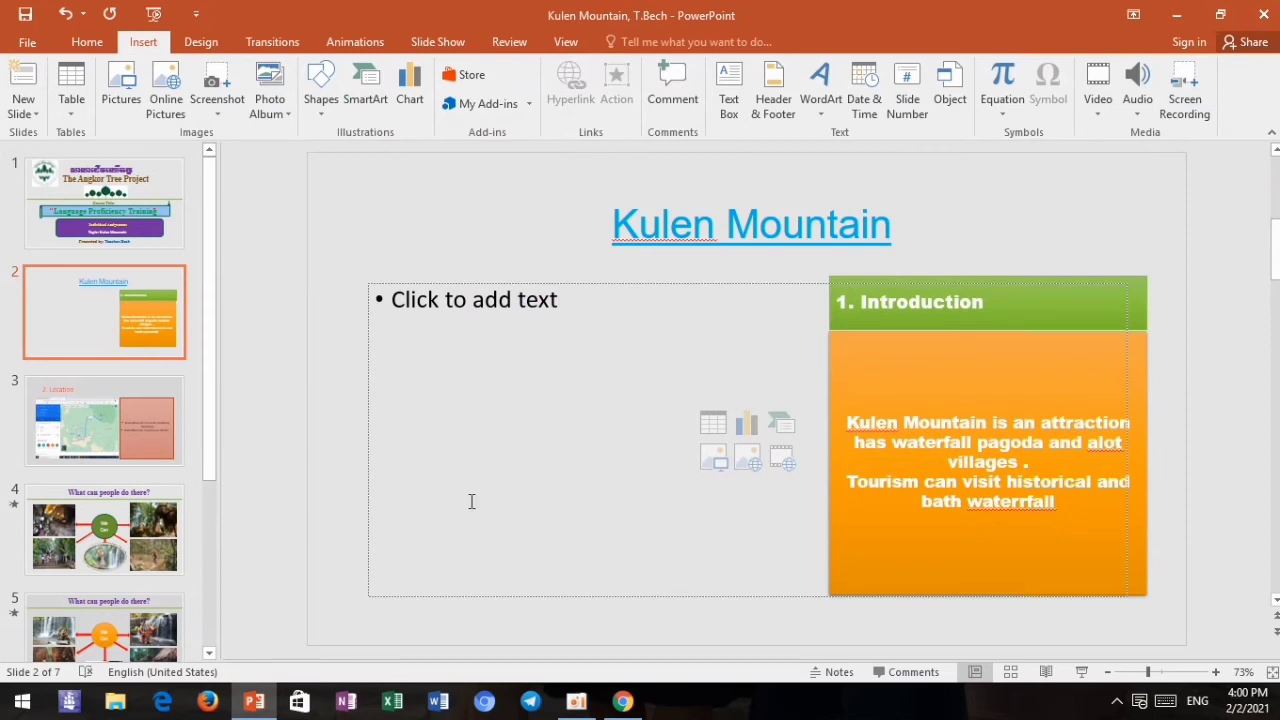
Paste the waterfall photo on slide 2, moved beside the Introduction box and stretched taller
right_click(537, 352)
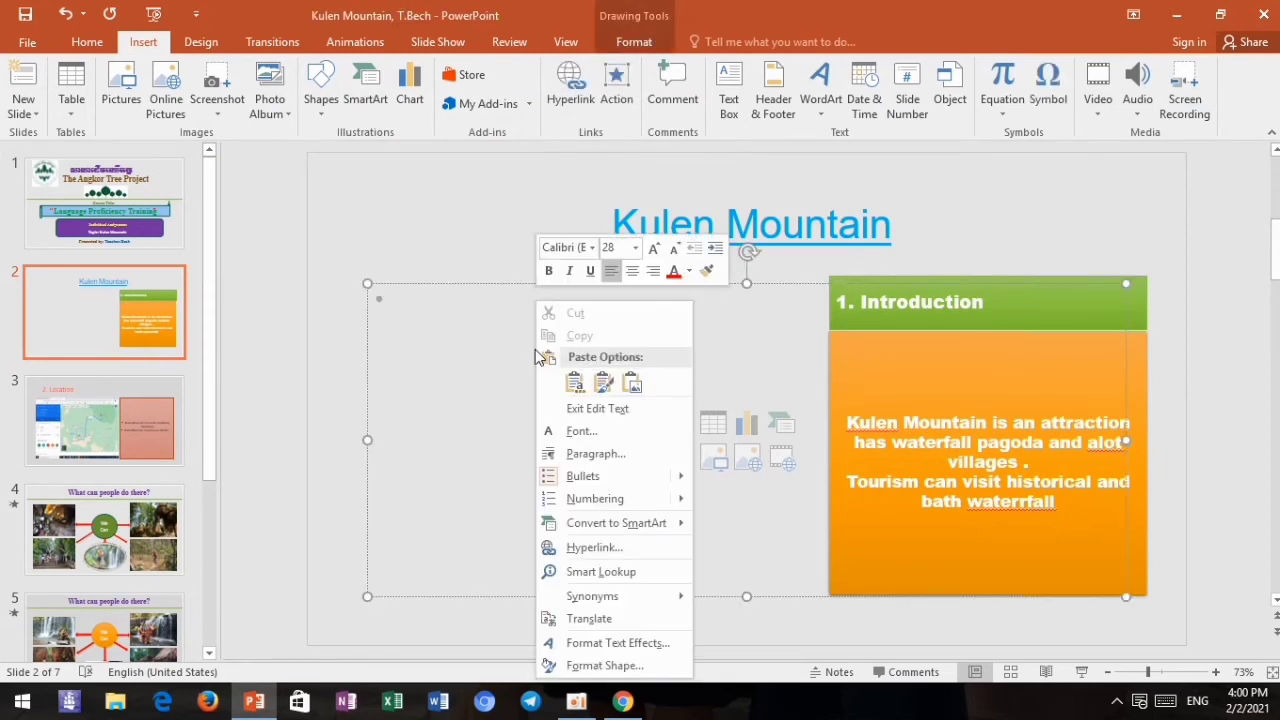
click(573, 382)
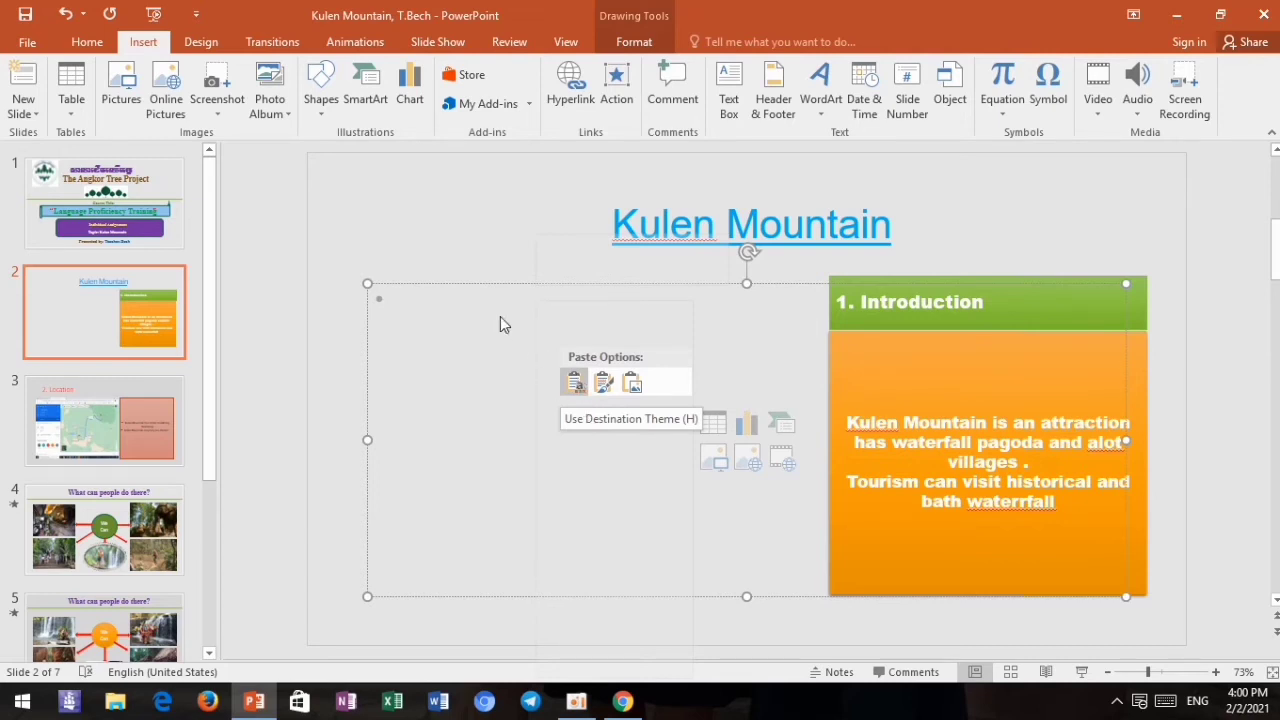
right_click(503, 318)
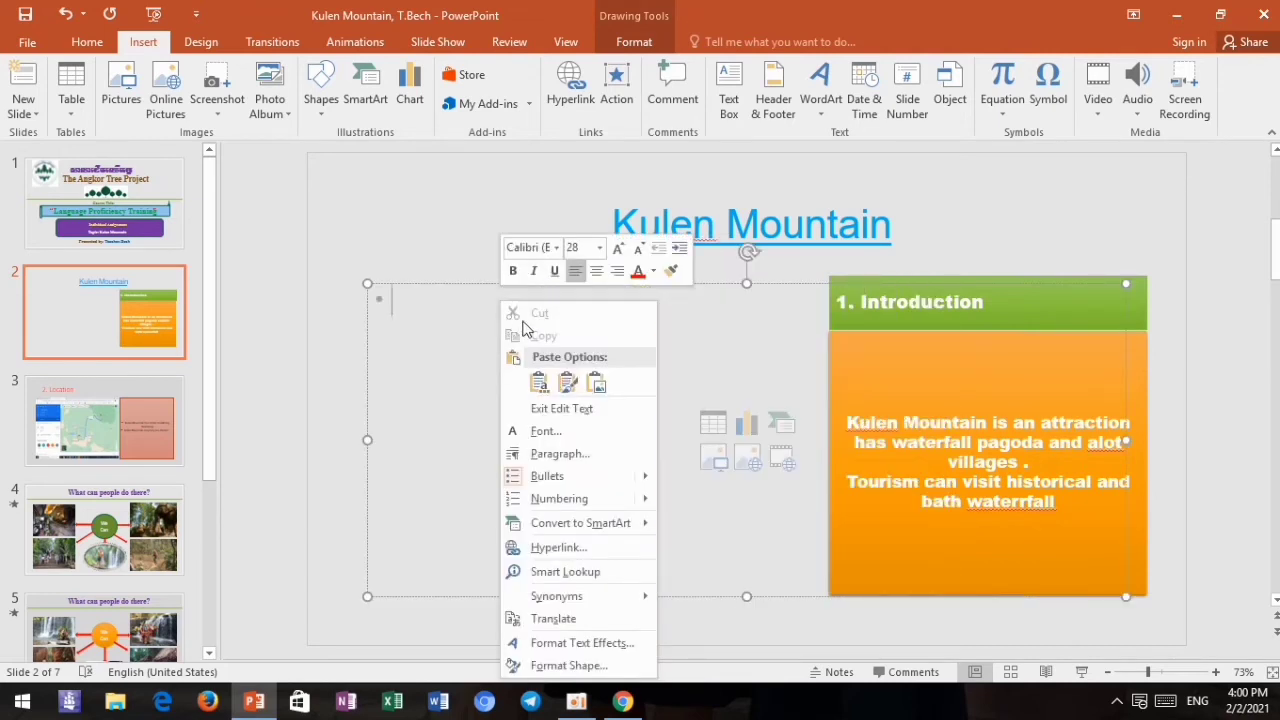
click(541, 382)
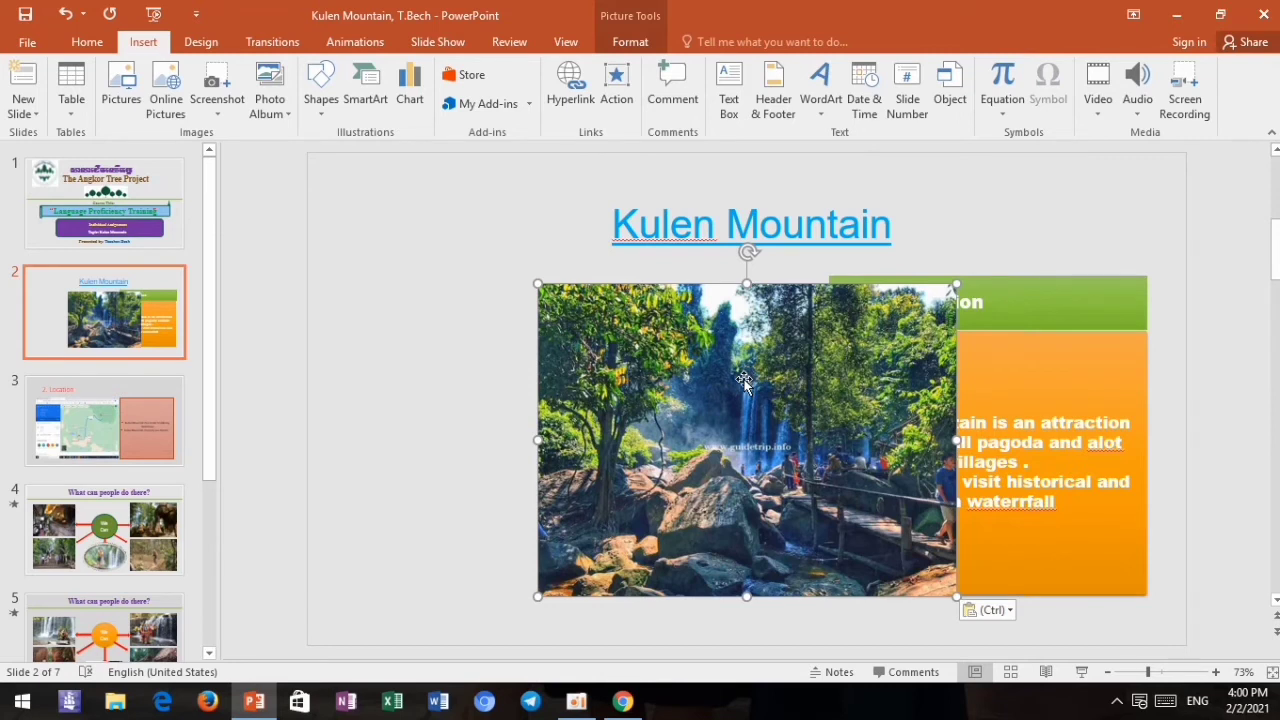
drag(744, 408, 618, 408)
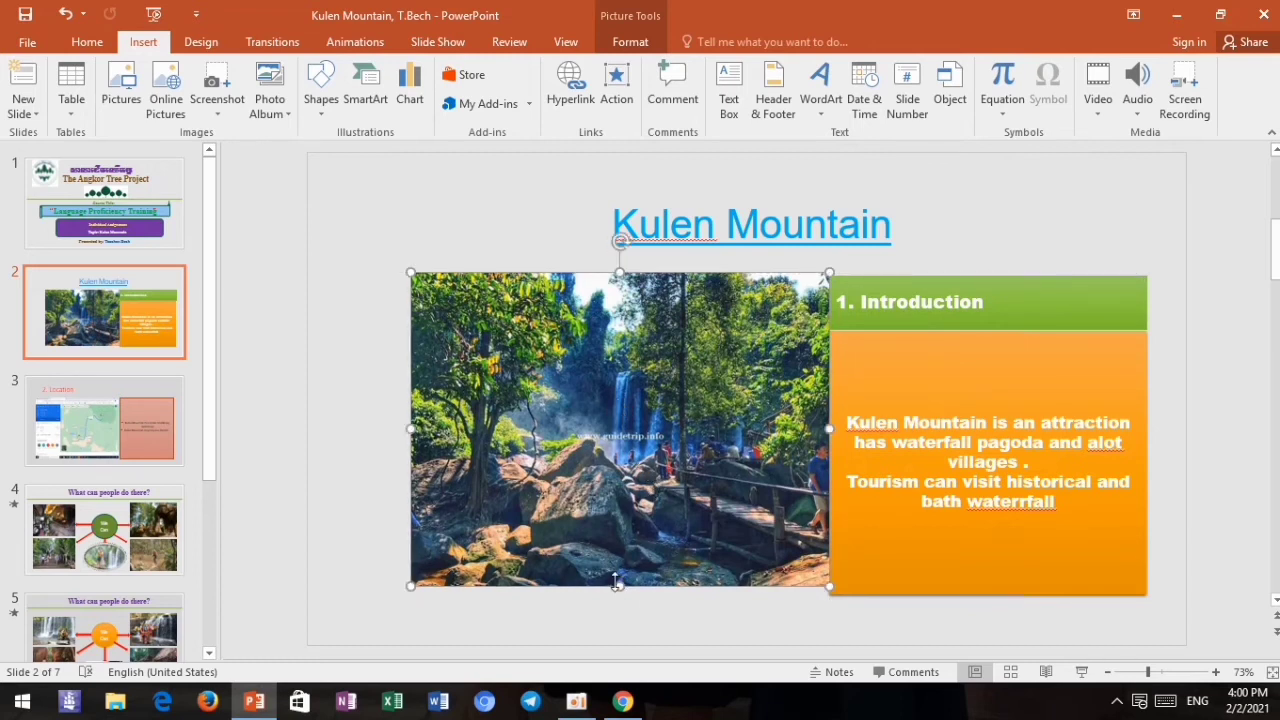
drag(618, 586, 619, 594)
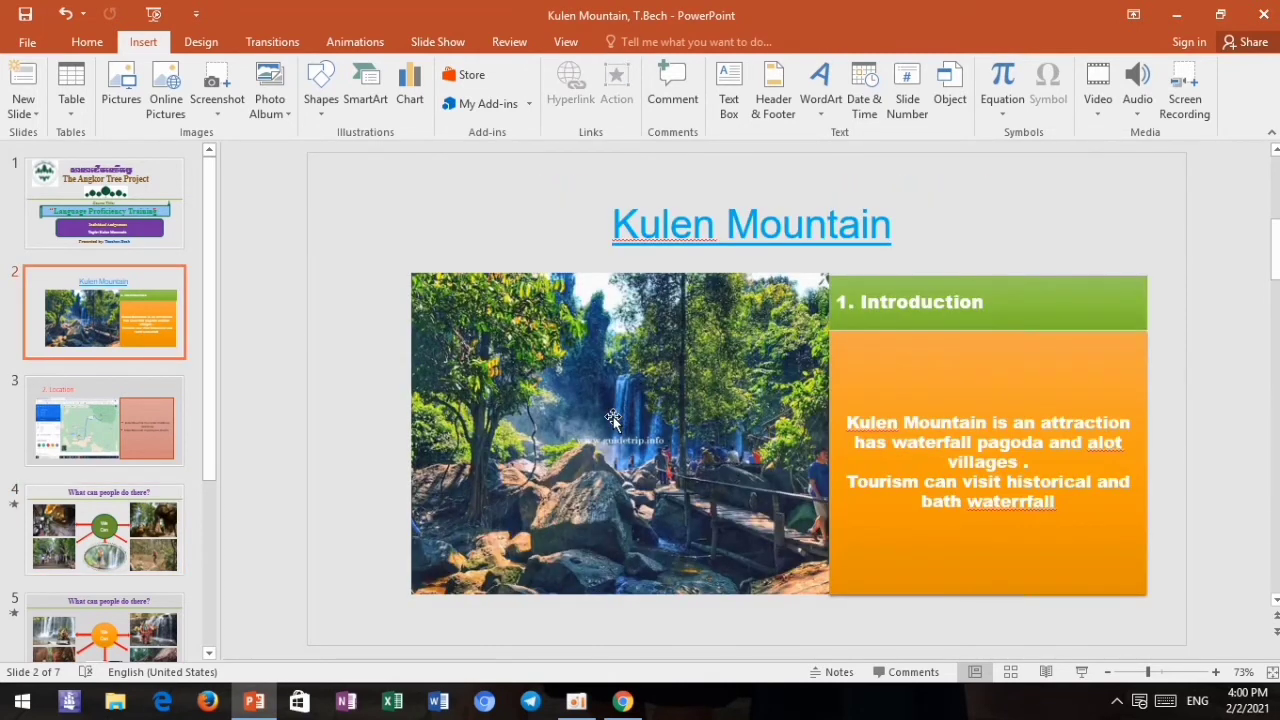
click(1022, 428)
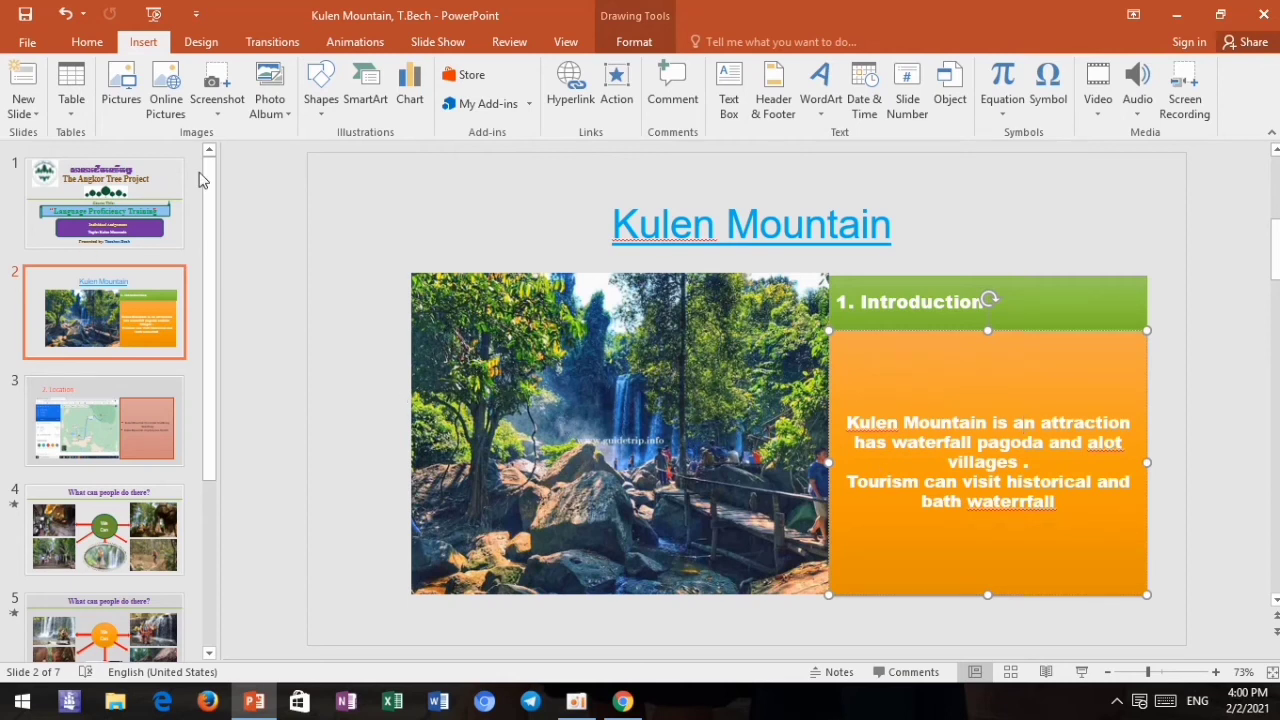
Delete the oval waterfall picture below 'We Can' on slide 4
click(177, 548)
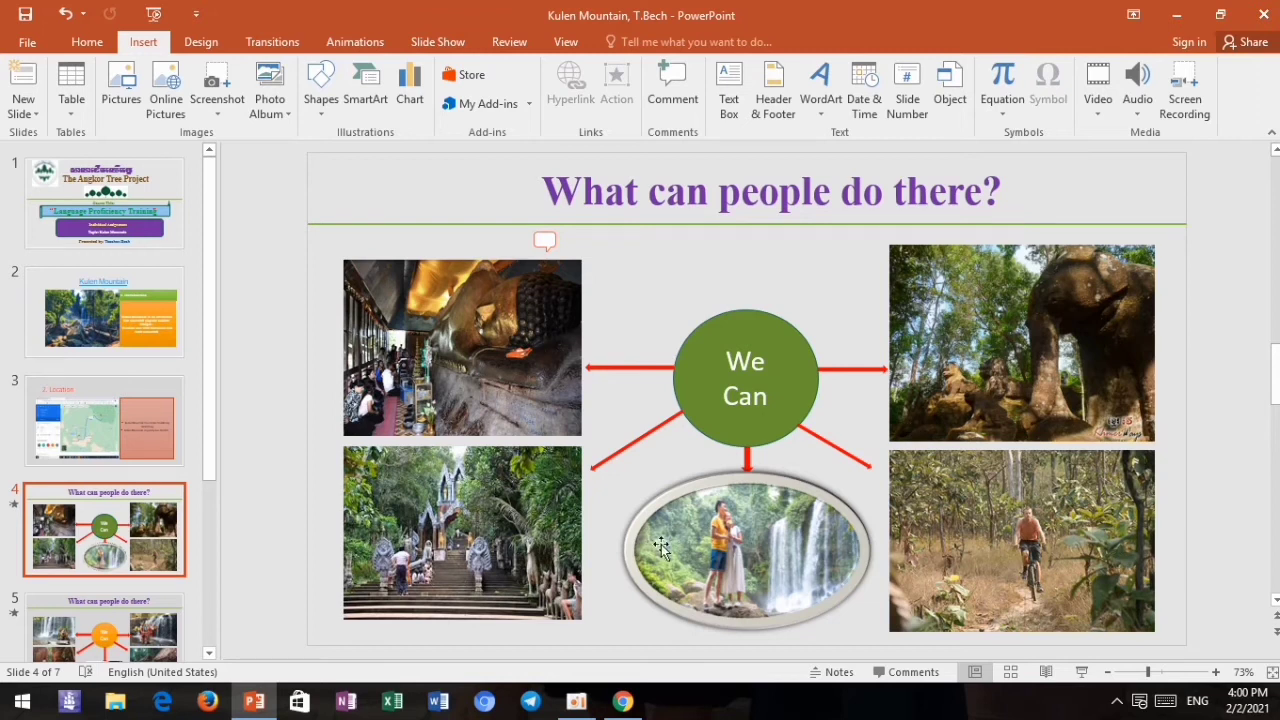
click(760, 563)
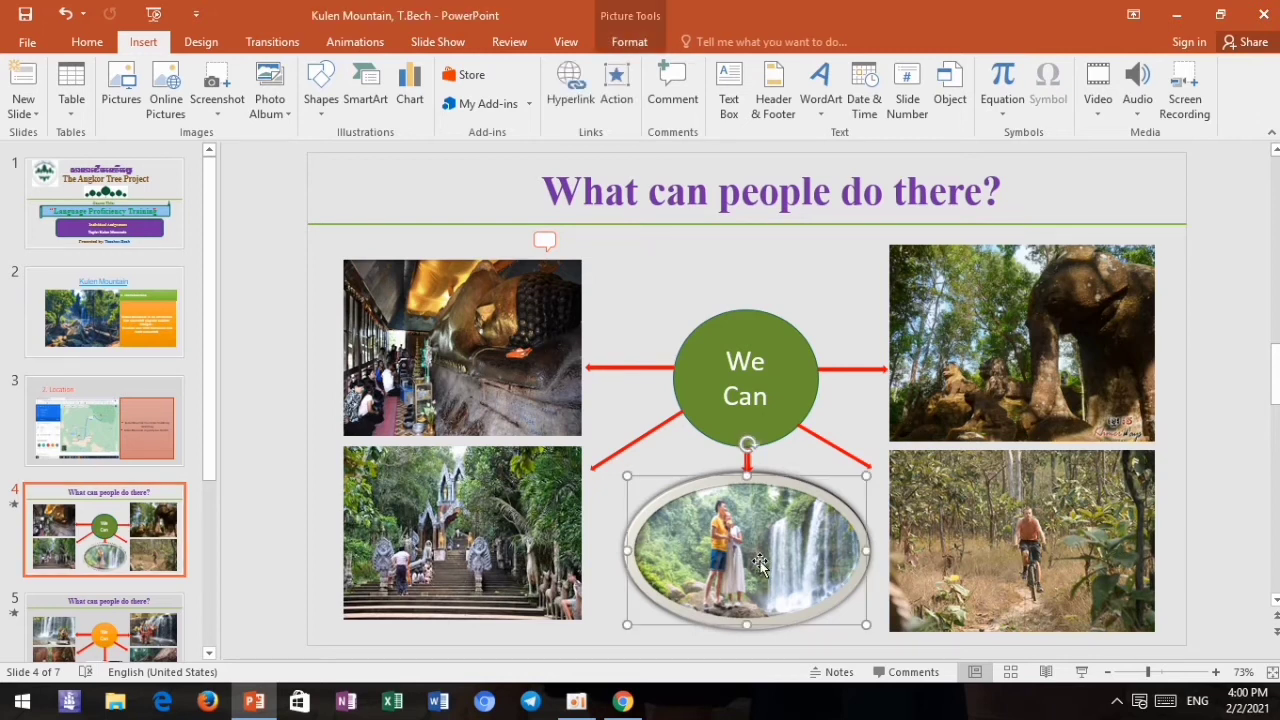
key(Delete)
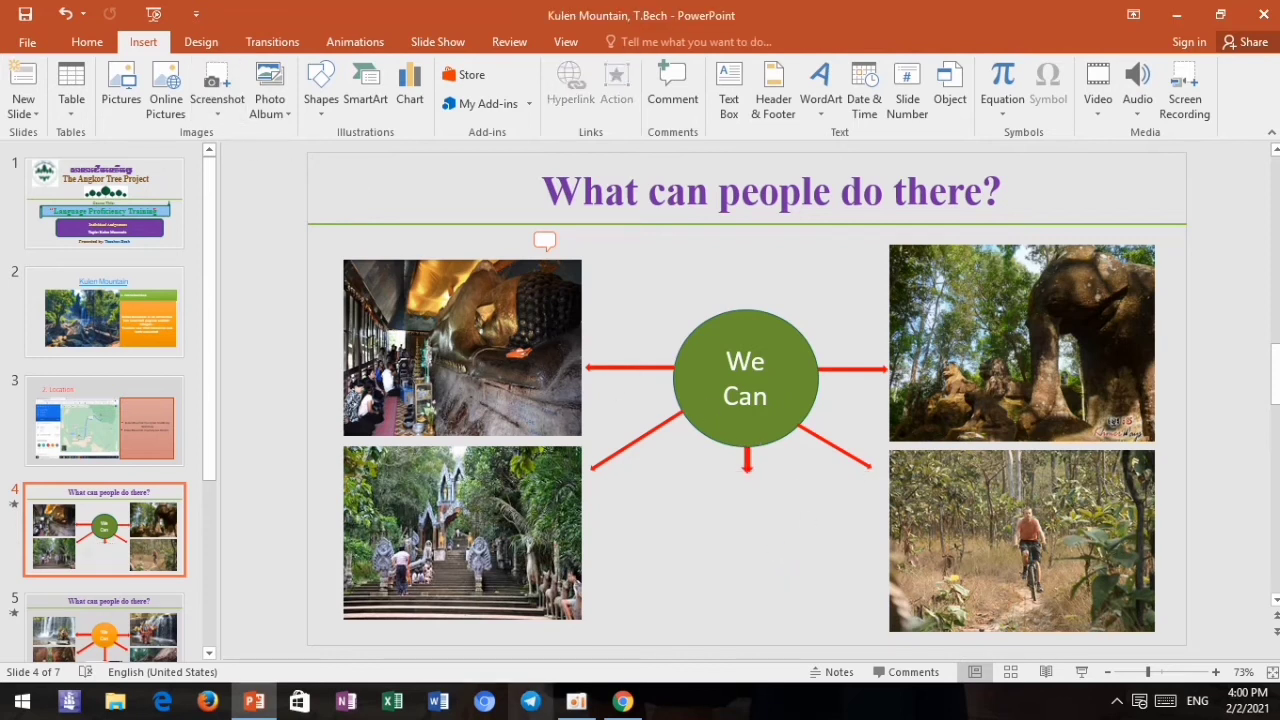
click(623, 703)
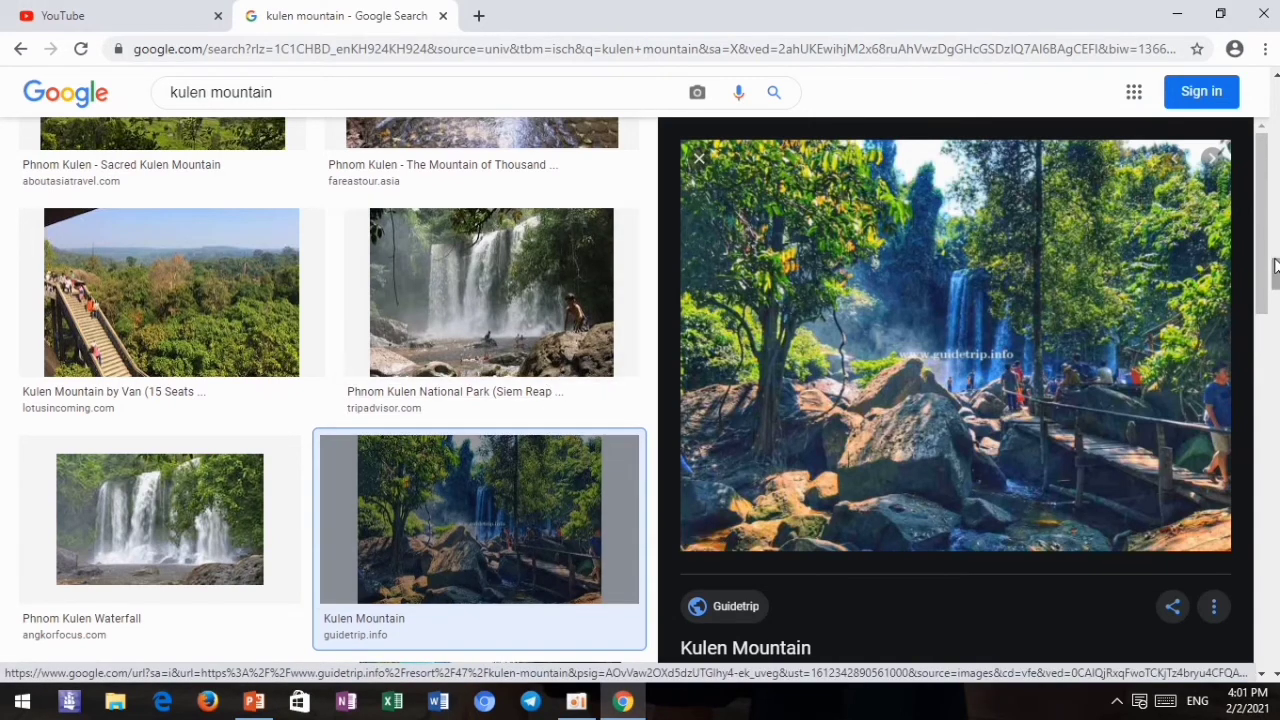
Copy TripGuru's Phnom Kulen National Park Tour waterfall photo from the image results
scroll(243, 445, up, 3)
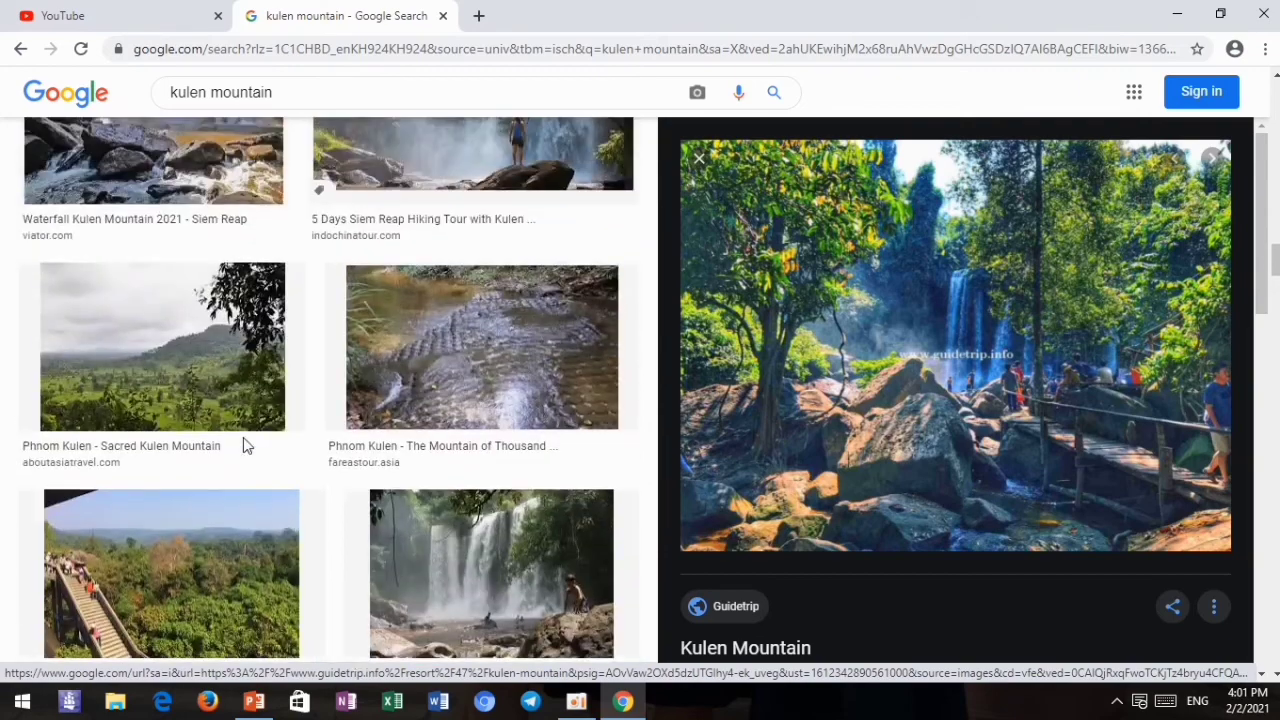
scroll(243, 440, up, 2)
scroll(243, 445, up, 3)
scroll(245, 447, up, 3)
scroll(246, 447, up, 2)
scroll(248, 447, up, 4)
scroll(246, 443, up, 3)
scroll(249, 448, up, 4)
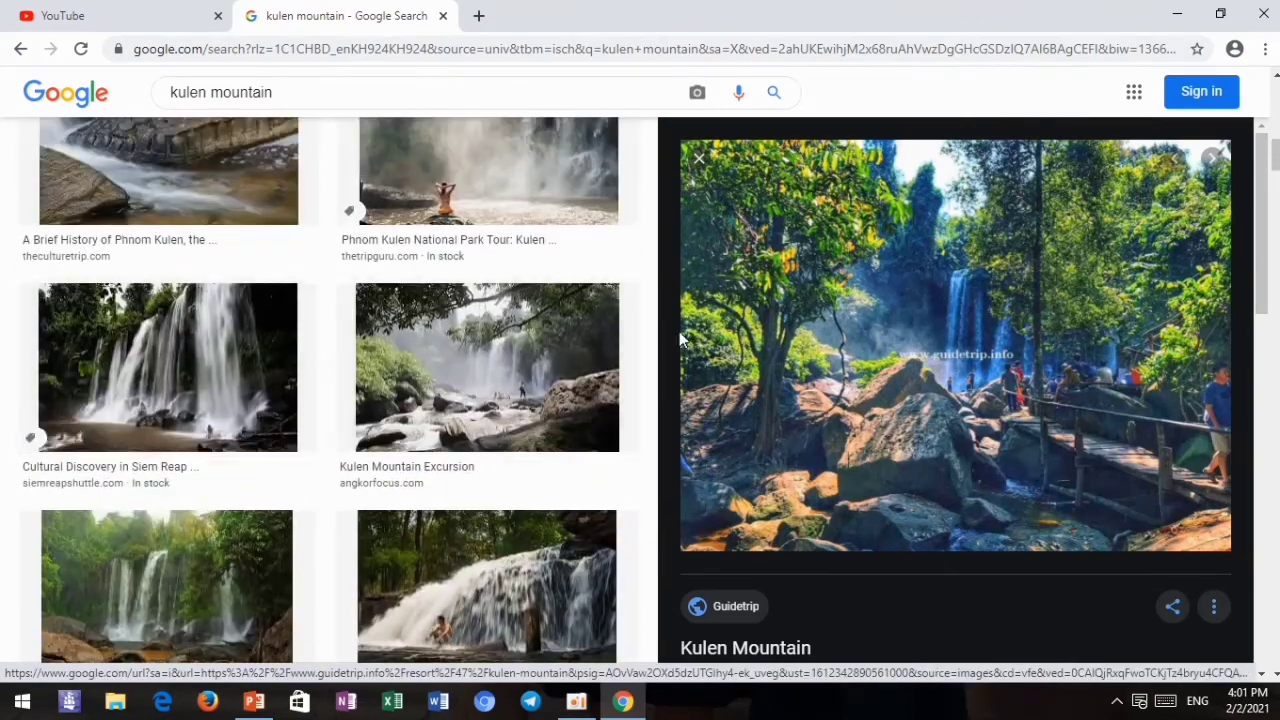
scroll(505, 345, up, 2)
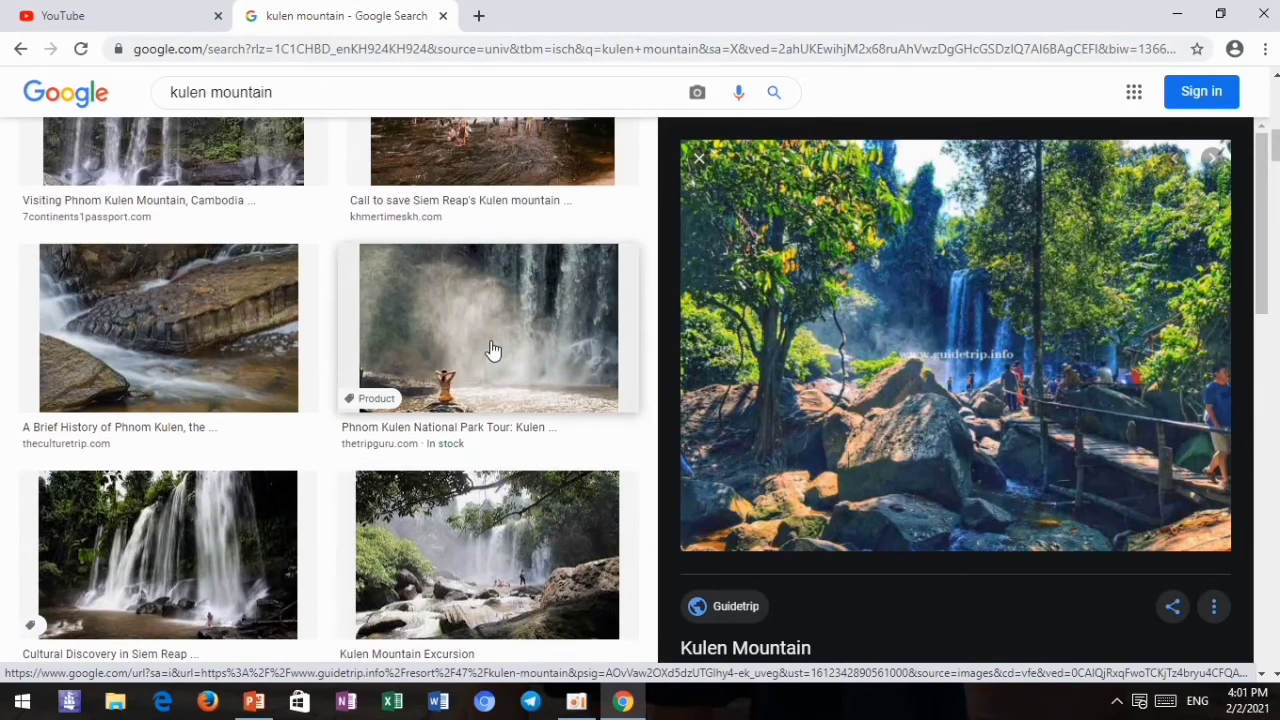
click(491, 343)
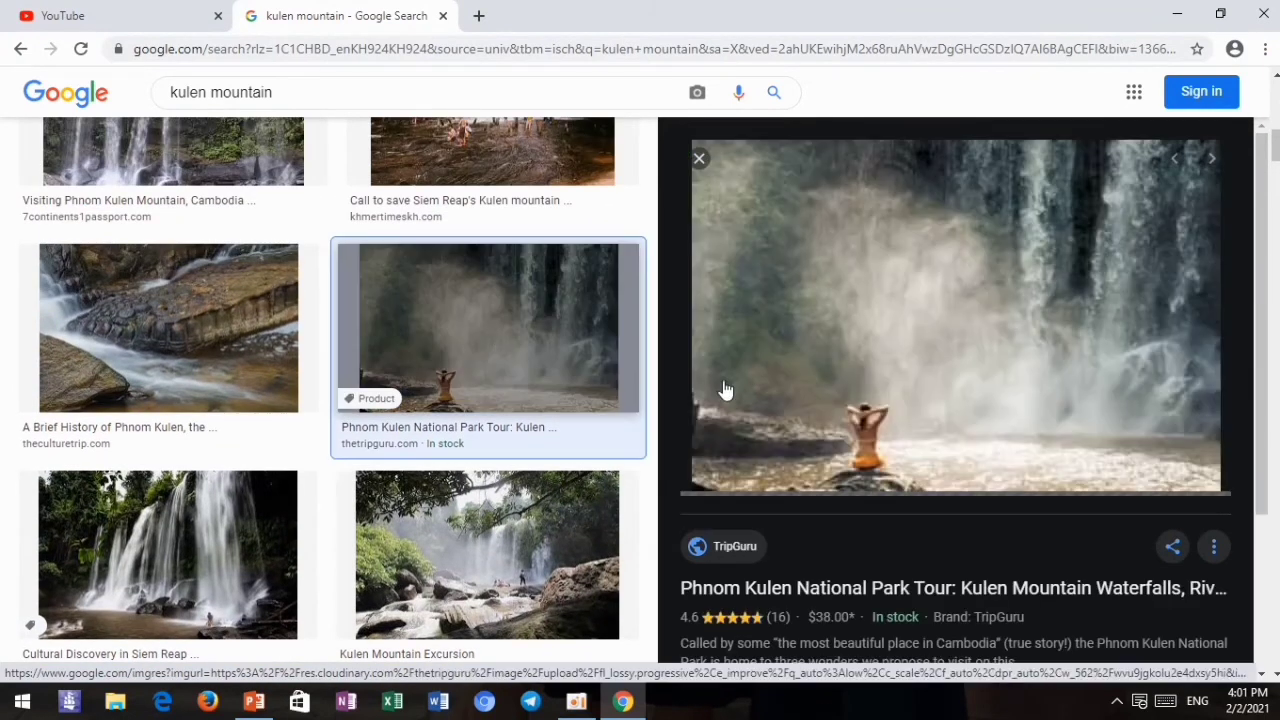
right_click(948, 304)
click(990, 496)
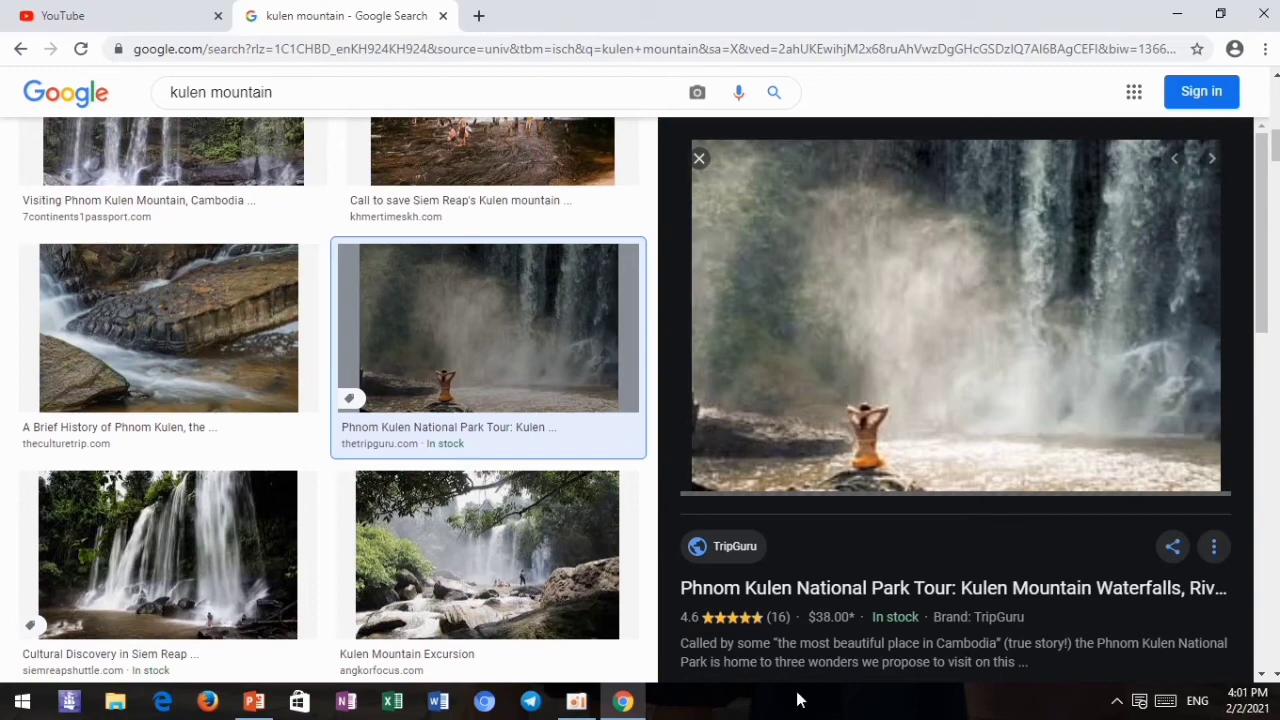
Try pasting the copied waterfall image onto slide 4
click(254, 701)
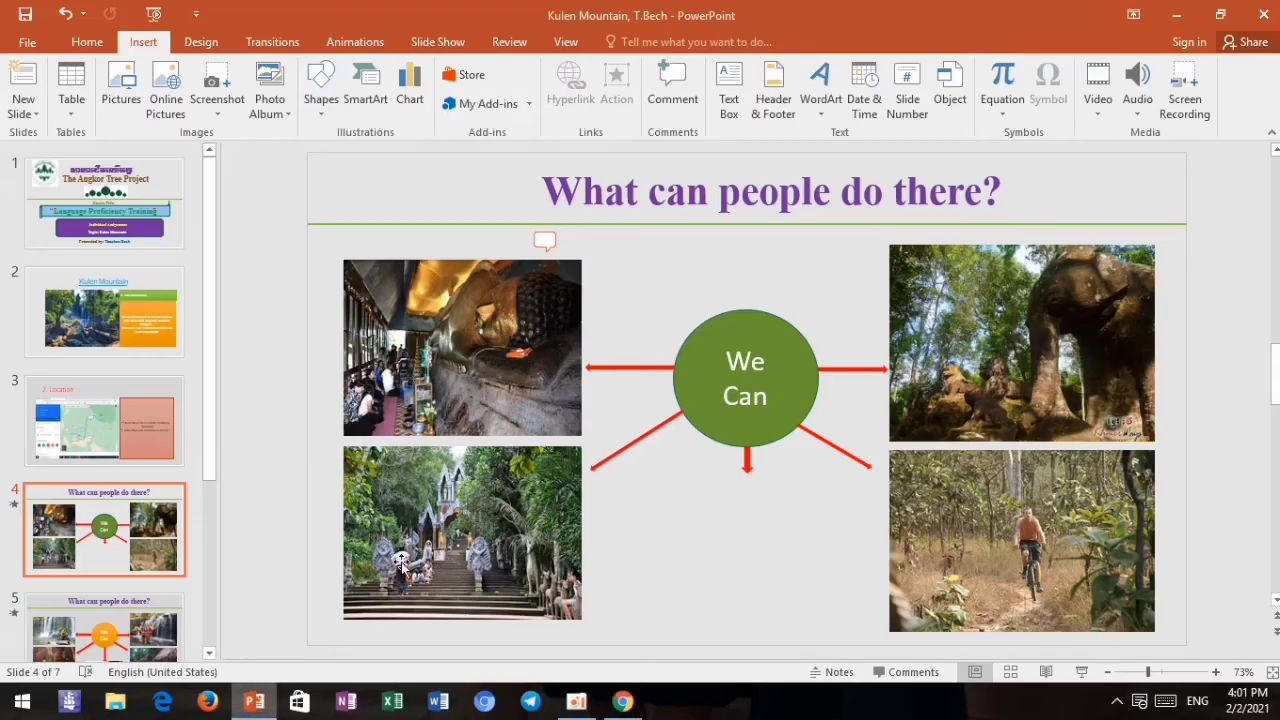
right_click(722, 530)
mouse_move(772, 424)
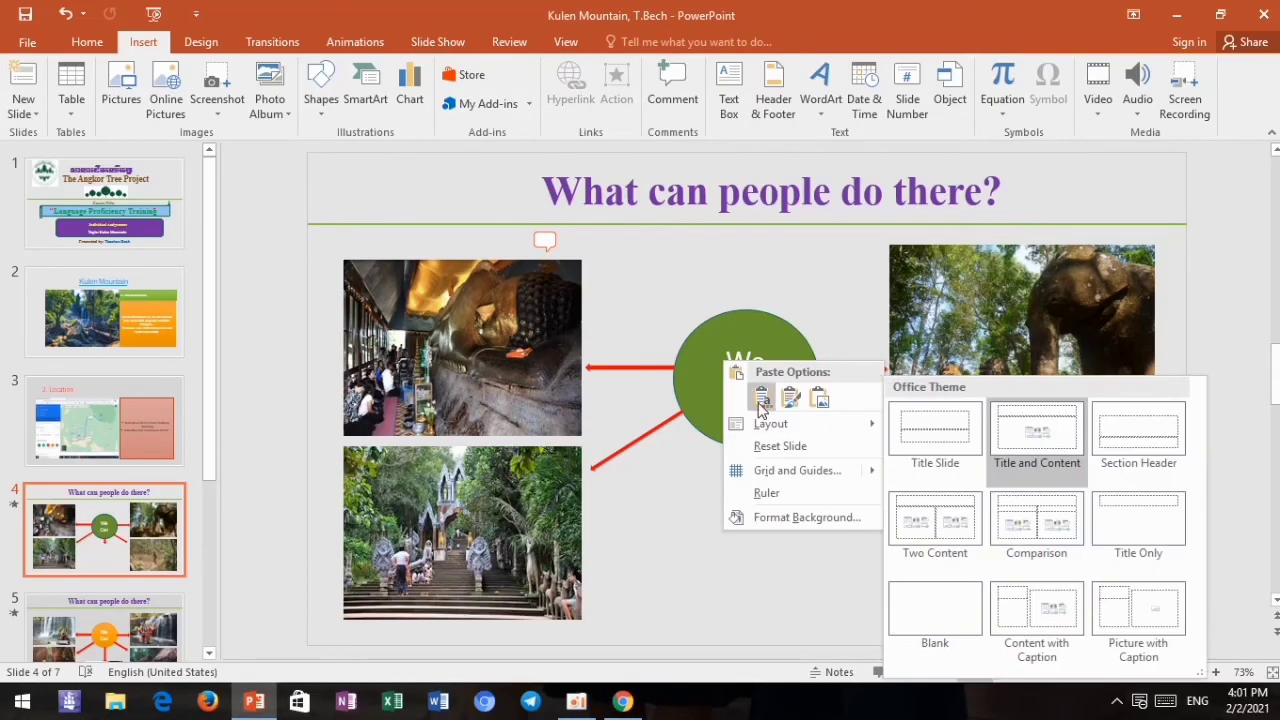
click(761, 400)
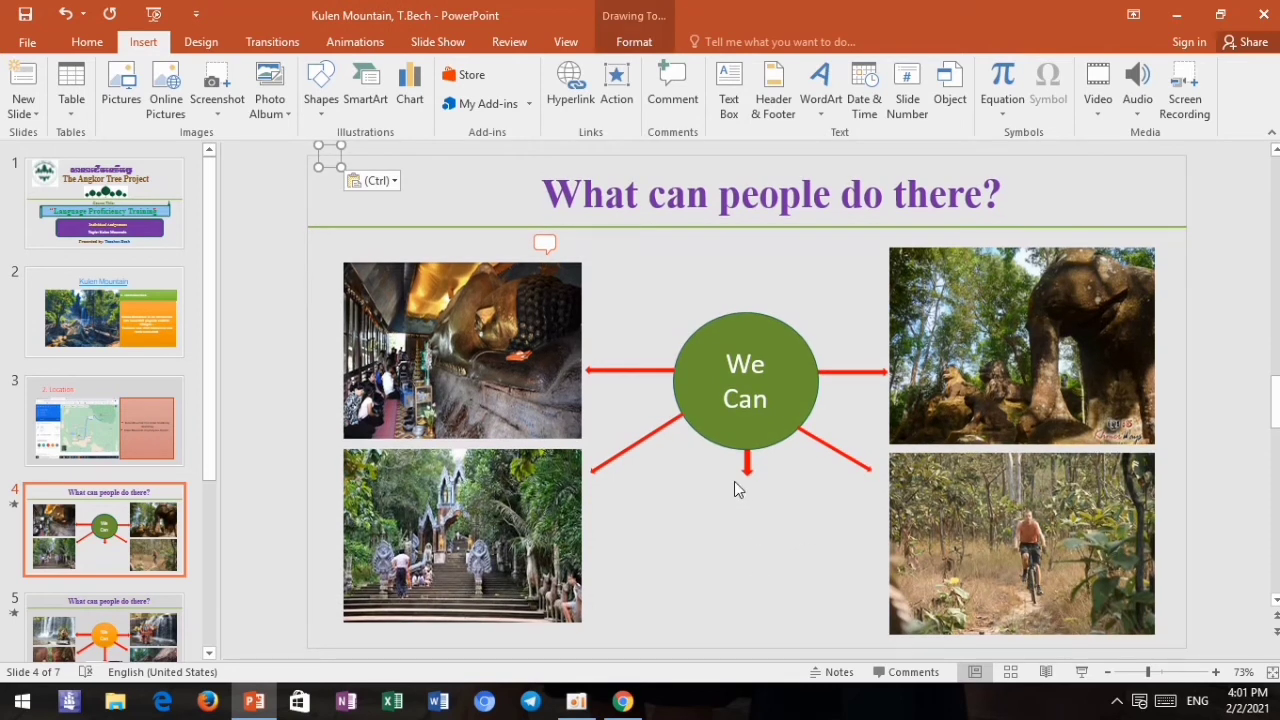
scroll(734, 481, down, 2)
scroll(734, 481, up, 2)
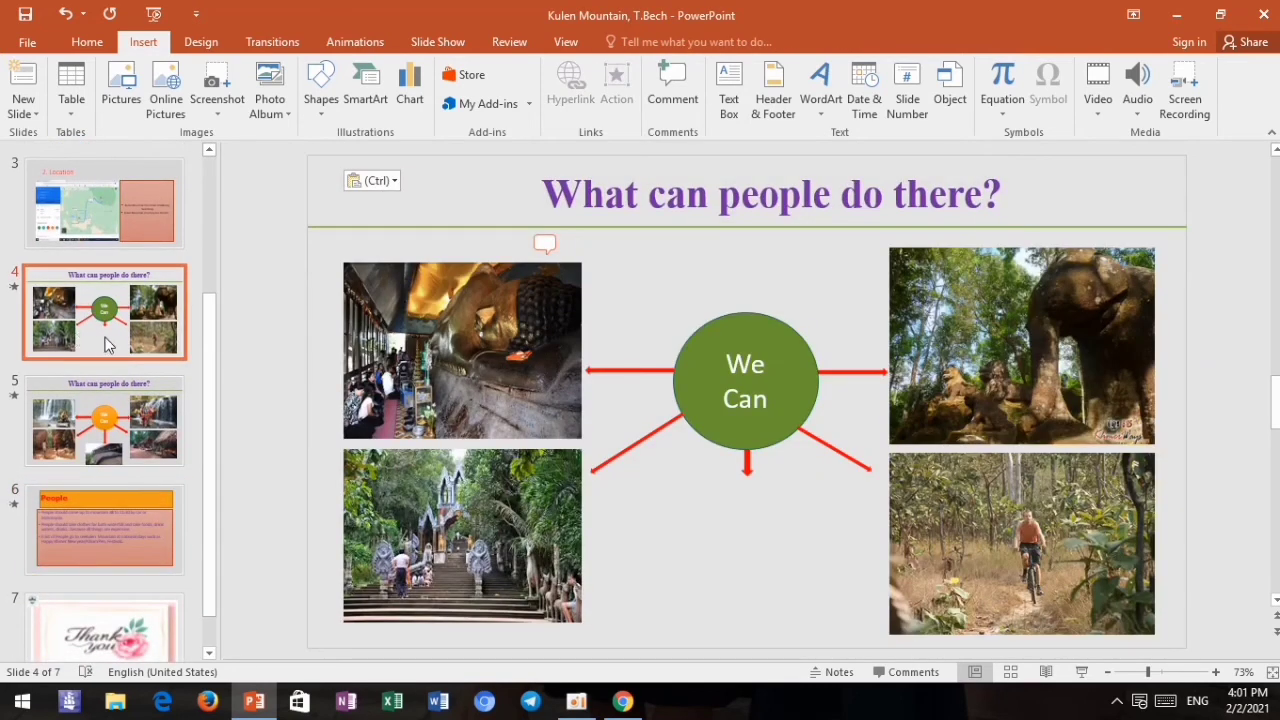
right_click(736, 515)
click(766, 393)
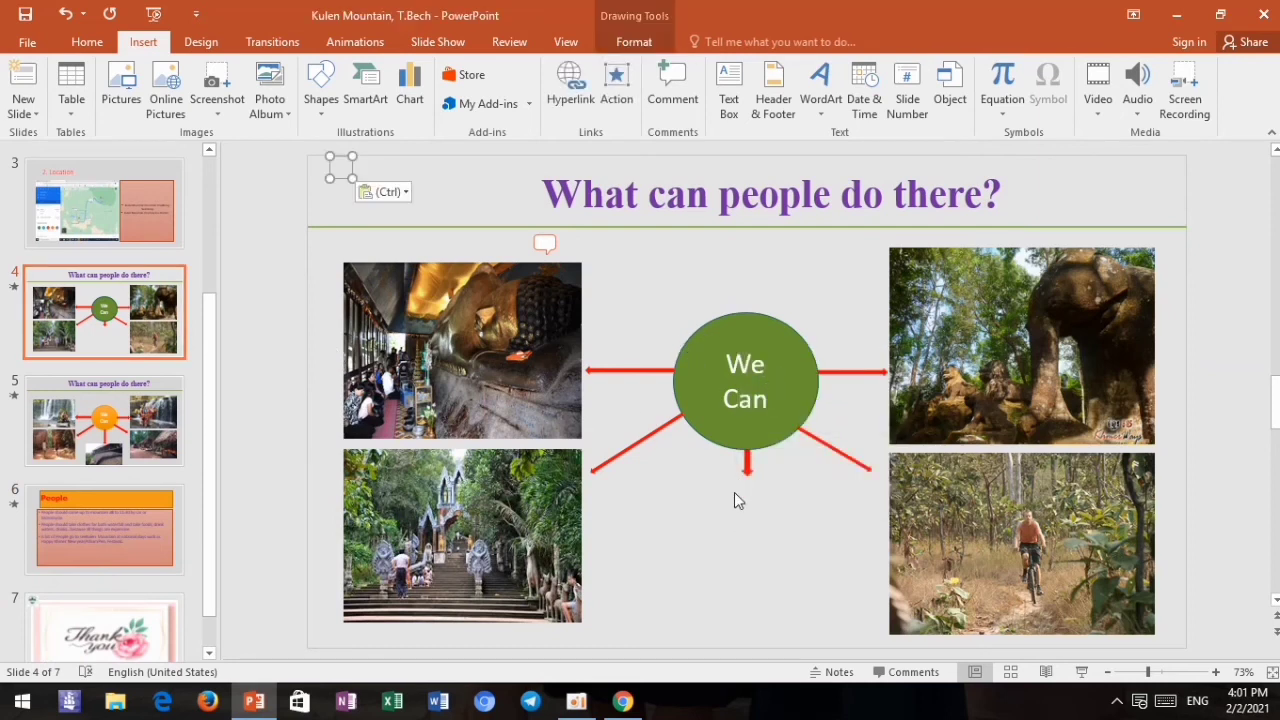
scroll(730, 547, down, 1)
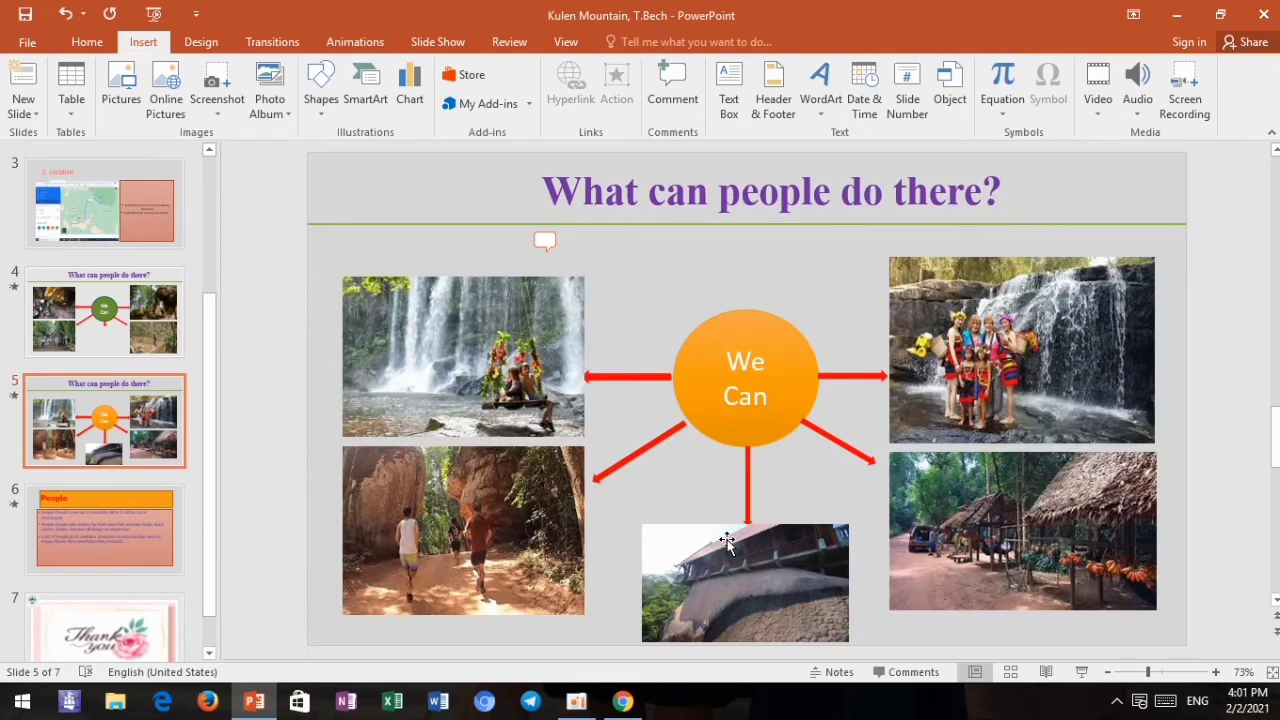
scroll(727, 541, up, 2)
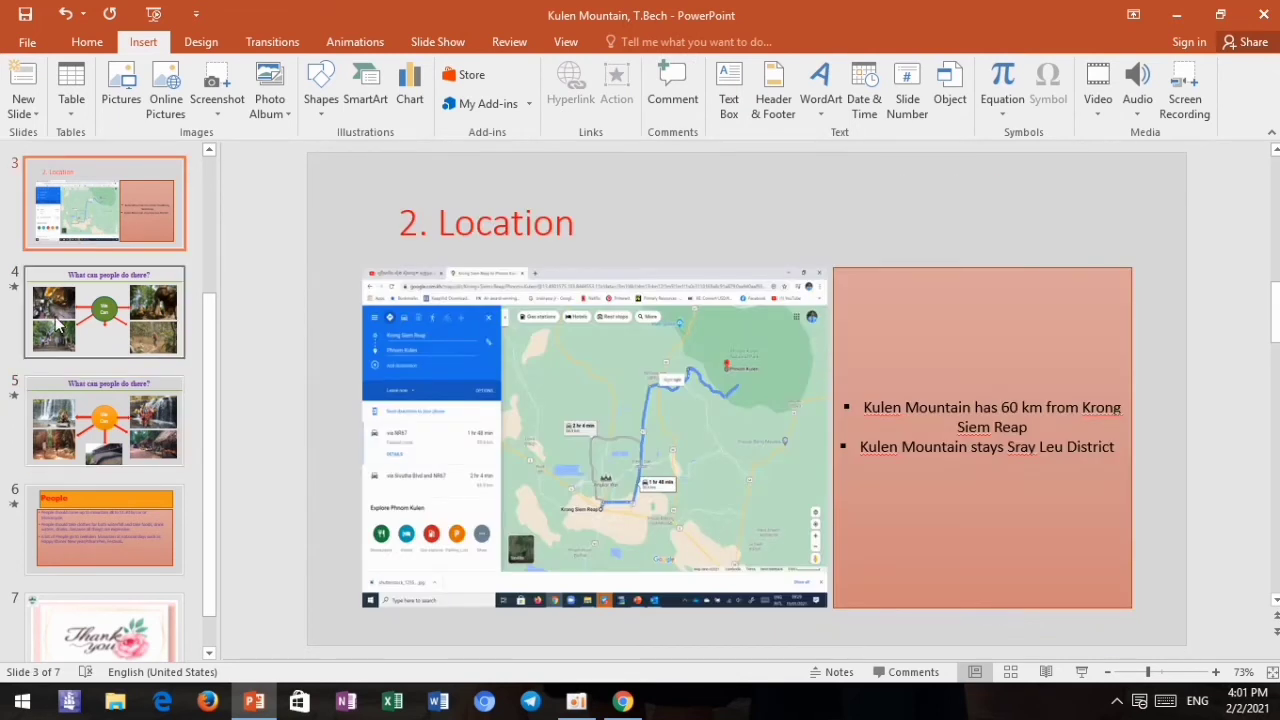
Nudge the reclining Buddha and staircase photos on slide 4 into alignment
click(196, 339)
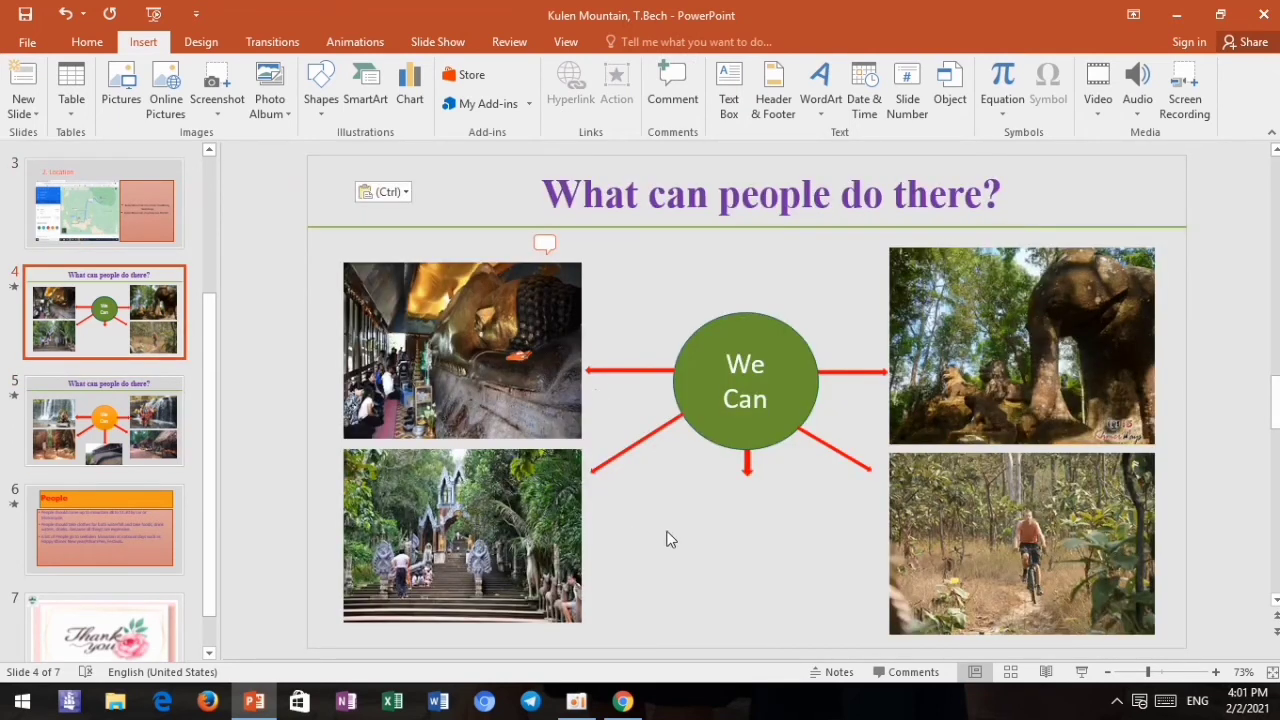
mouse_move(452, 306)
mouse_down()
mouse_move(467, 307)
mouse_move(458, 301)
mouse_up()
mouse_move(475, 476)
mouse_down()
mouse_move(494, 490)
mouse_move(478, 483)
mouse_up()
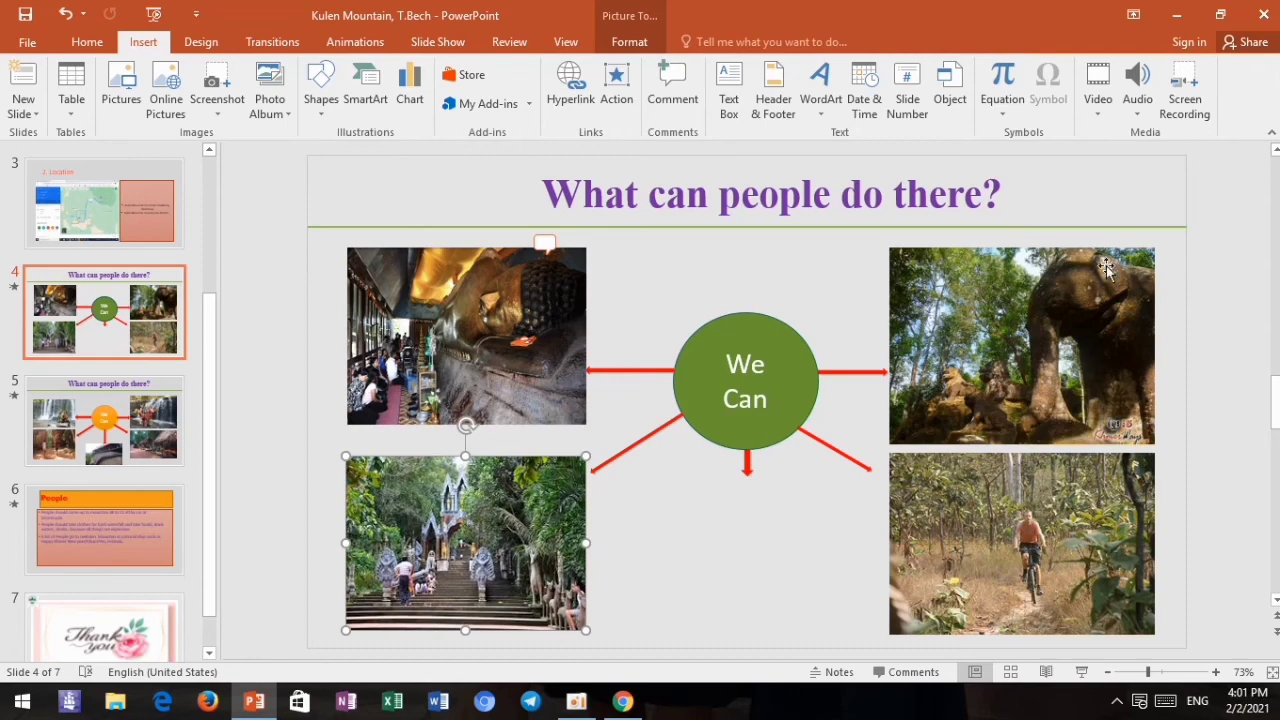
Copy TripGuru's waterfall photo again and bring up paste options on slide 4
click(622, 701)
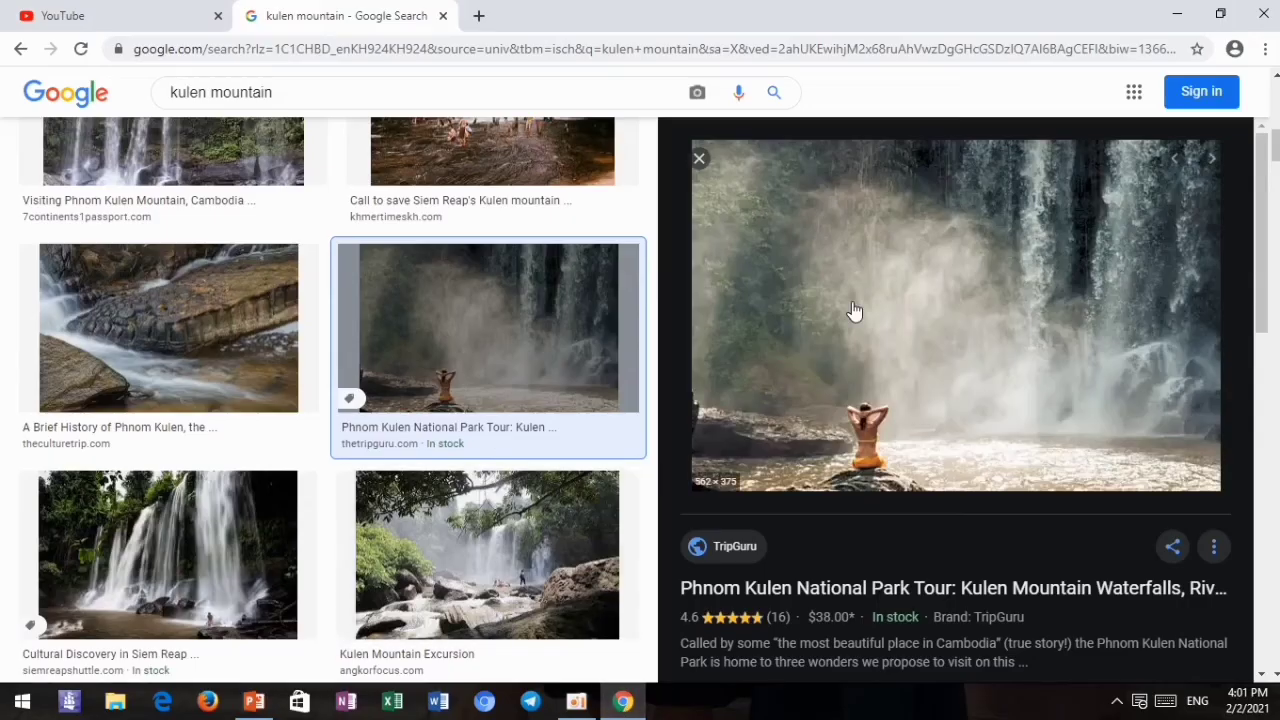
right_click(870, 272)
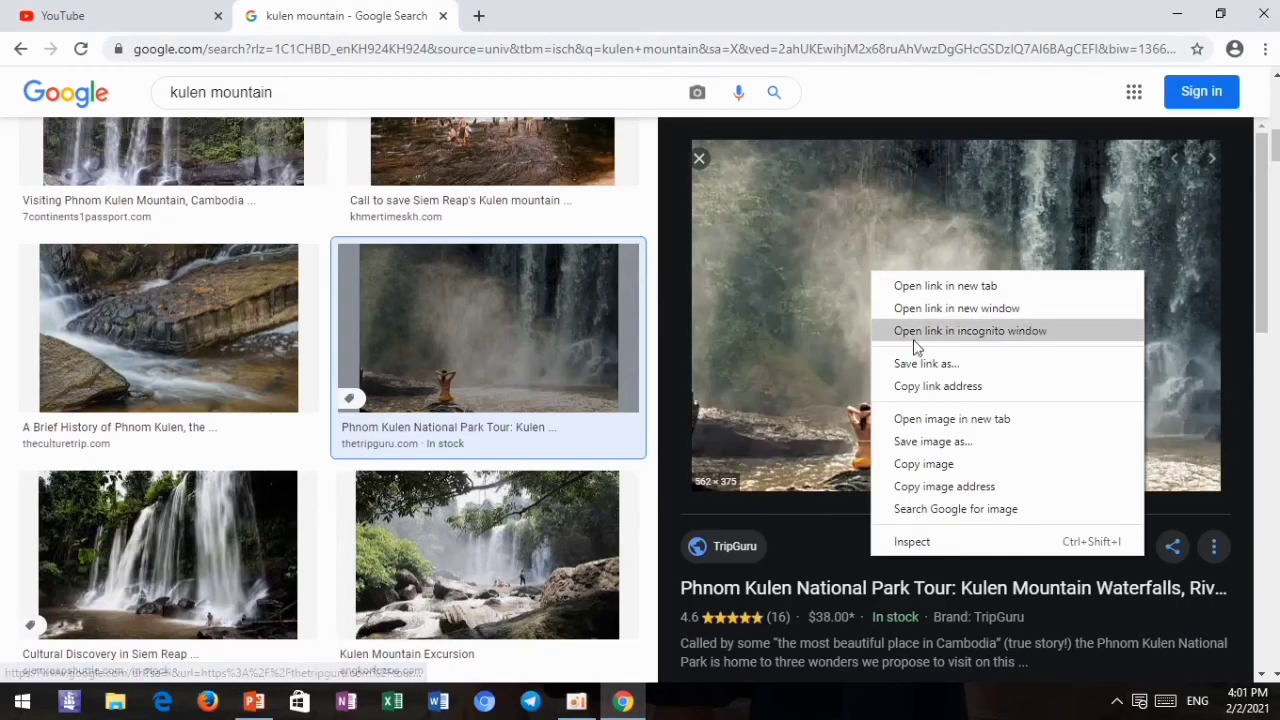
click(943, 466)
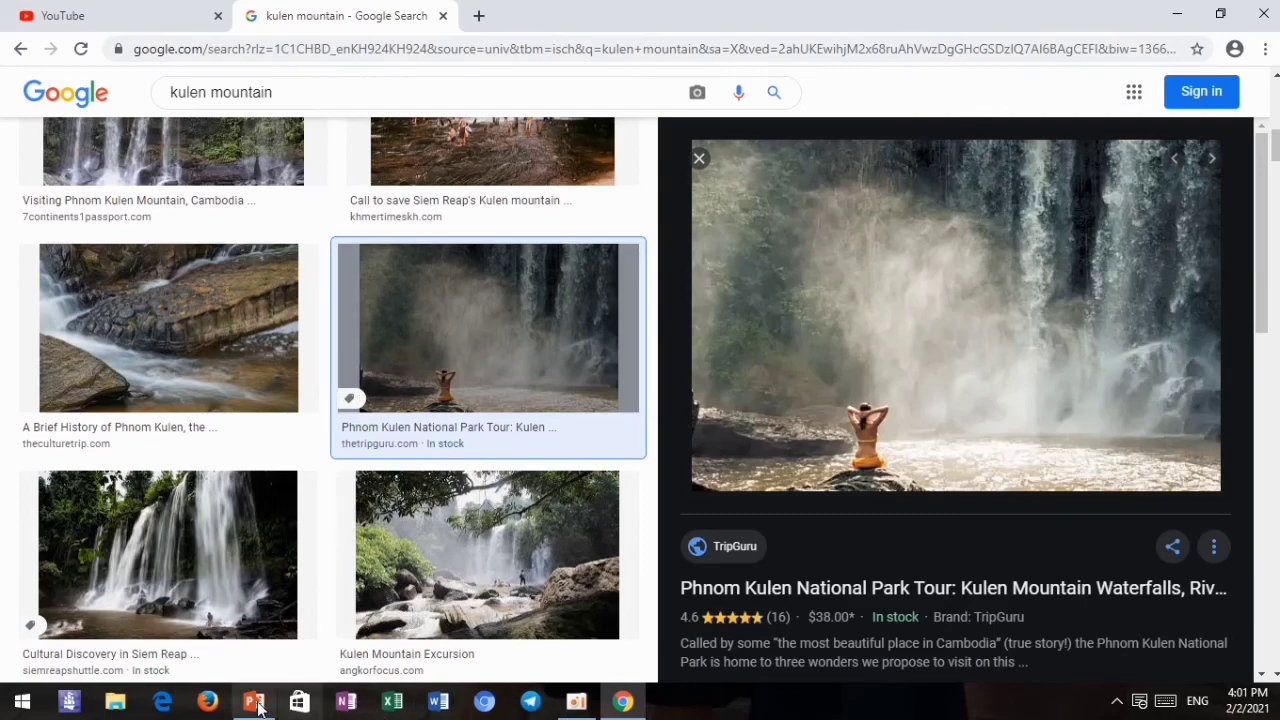
click(254, 702)
right_click(736, 532)
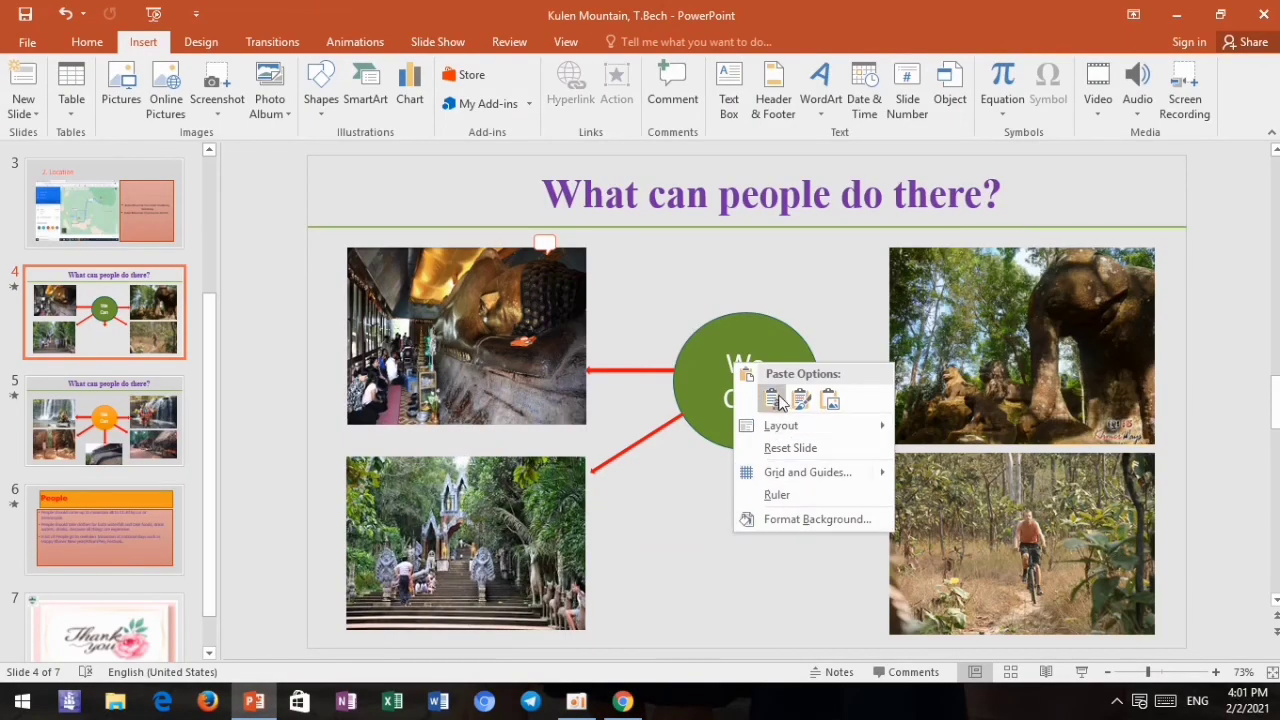
Paste the copied waterfall photo onto slide 4 and drag it over the centre of the slide
click(734, 600)
key(ctrl+v)
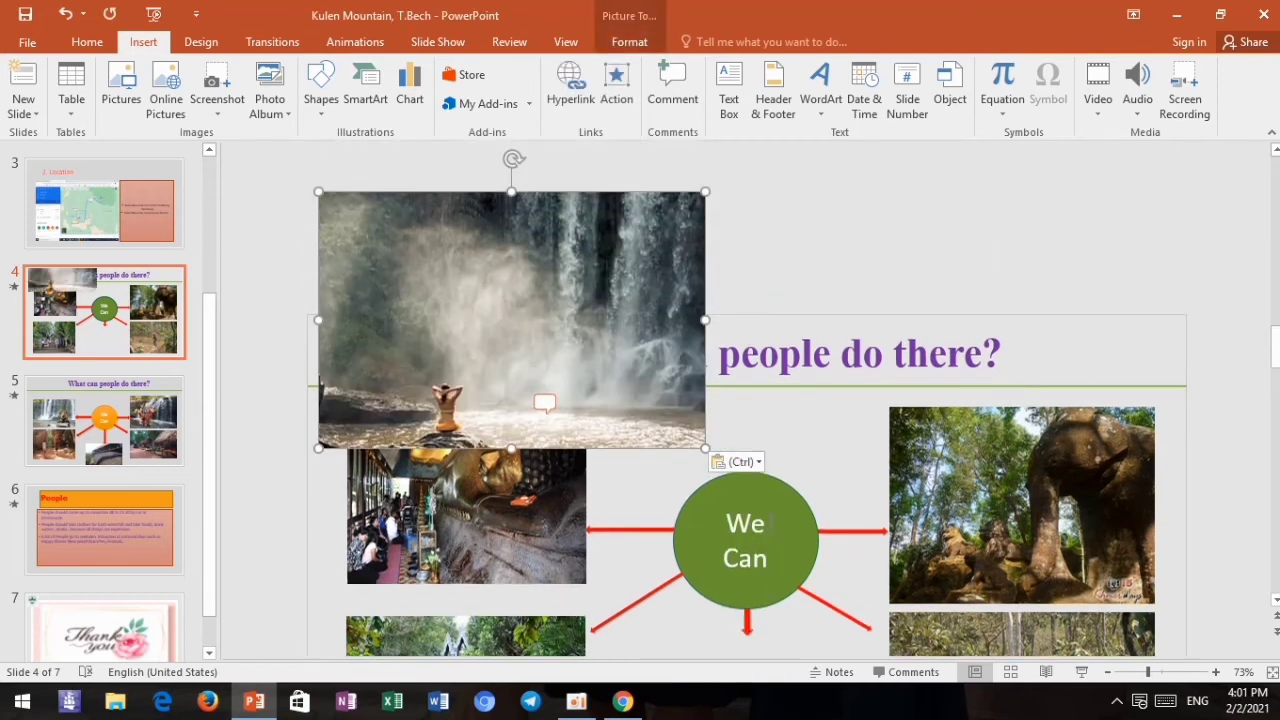
mouse_move(608, 308)
mouse_down()
mouse_move(810, 414)
mouse_move(851, 629)
mouse_up()
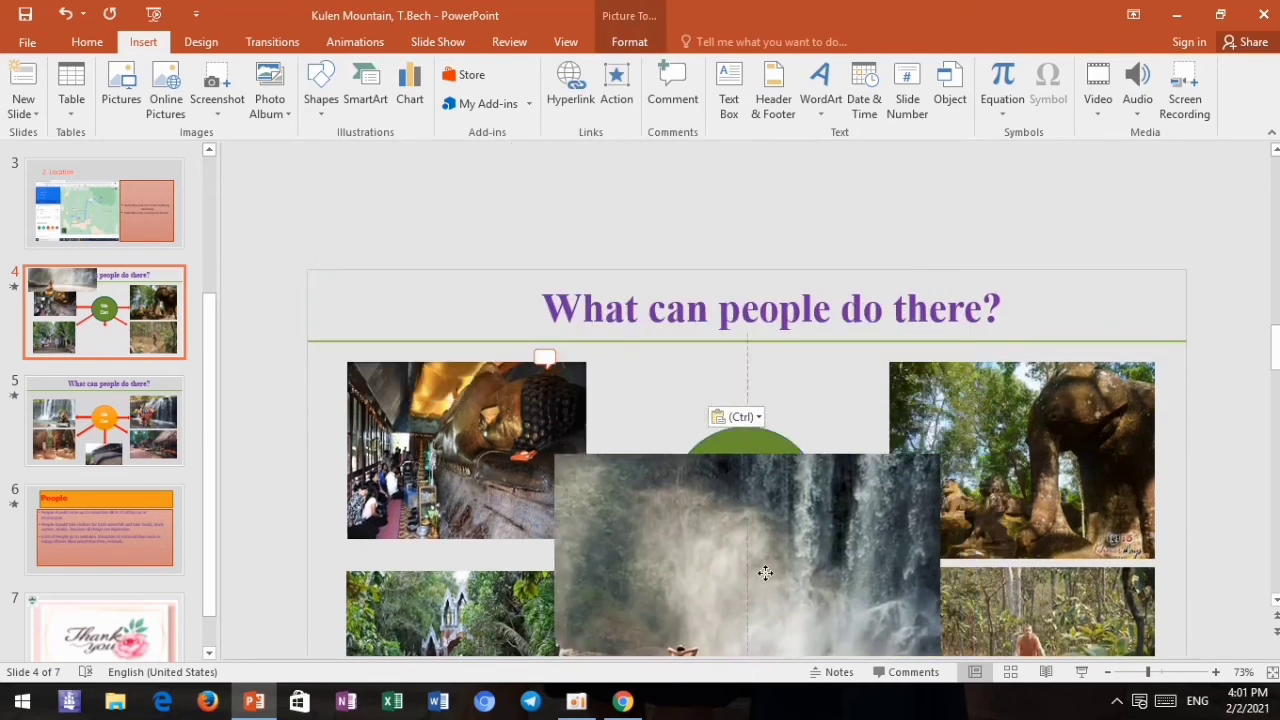
scroll(823, 517, down, 3)
scroll(823, 517, down, 10)
click(184, 320)
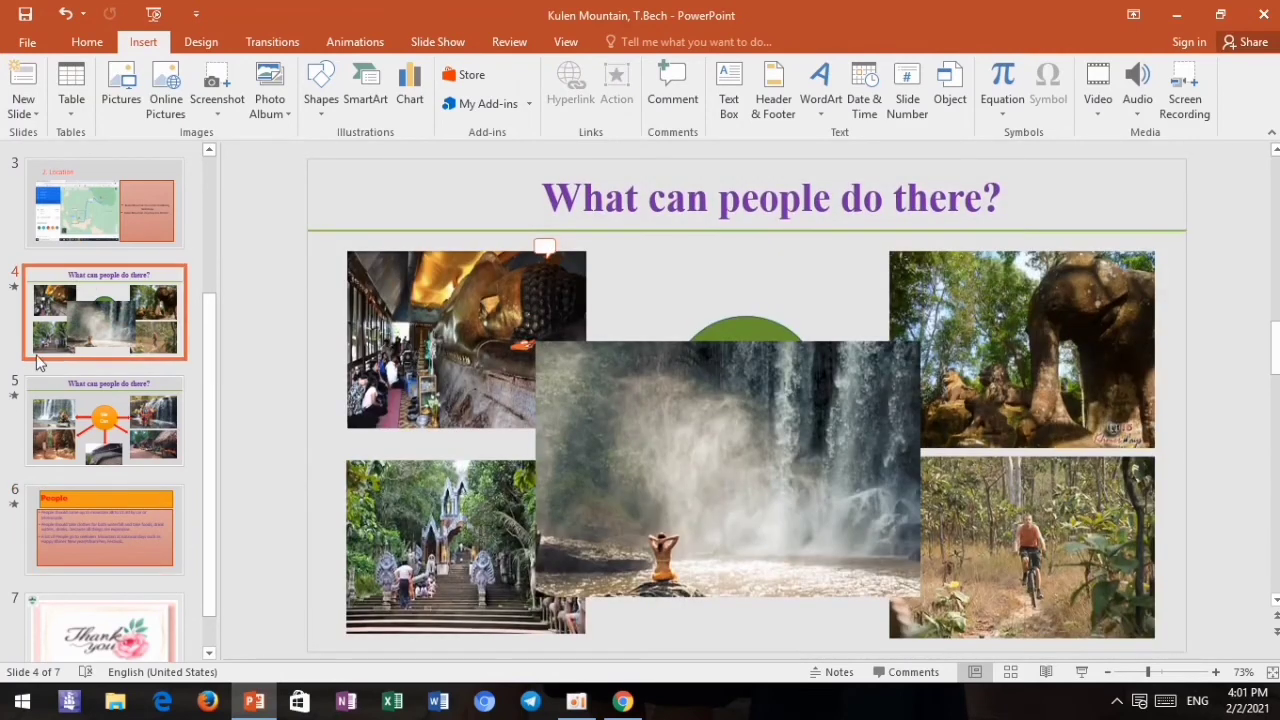
click(722, 528)
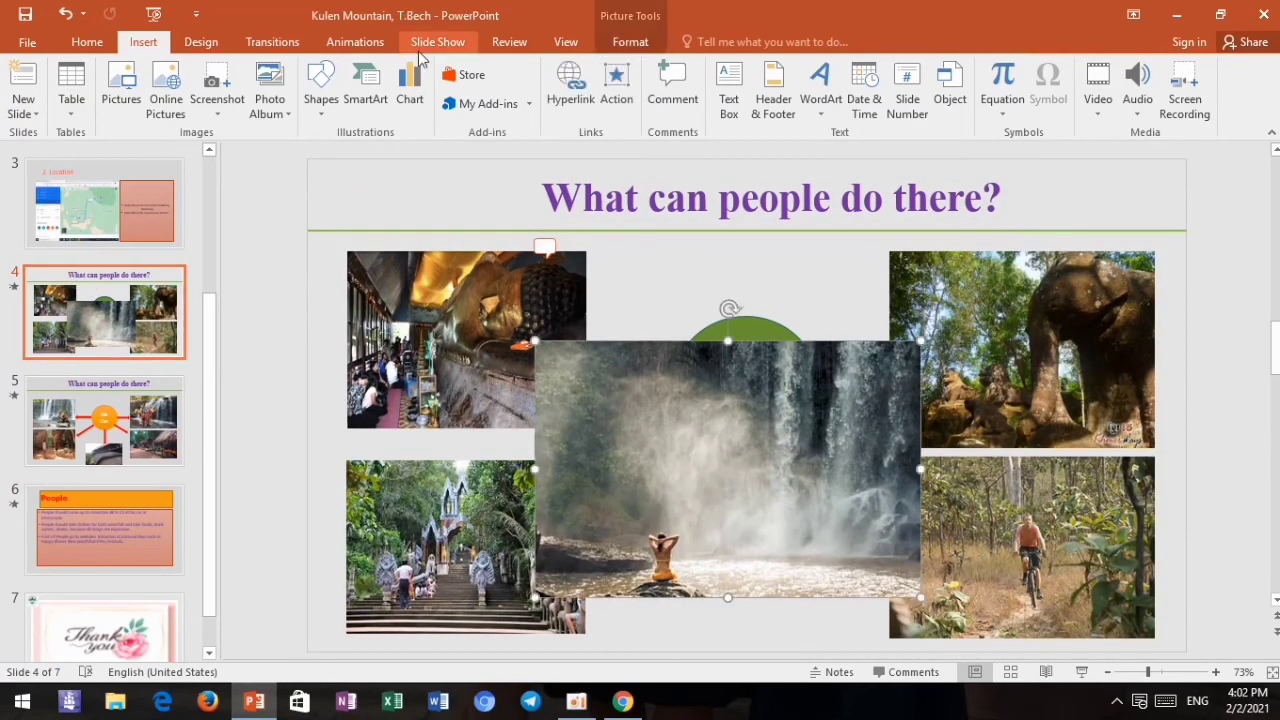
click(614, 48)
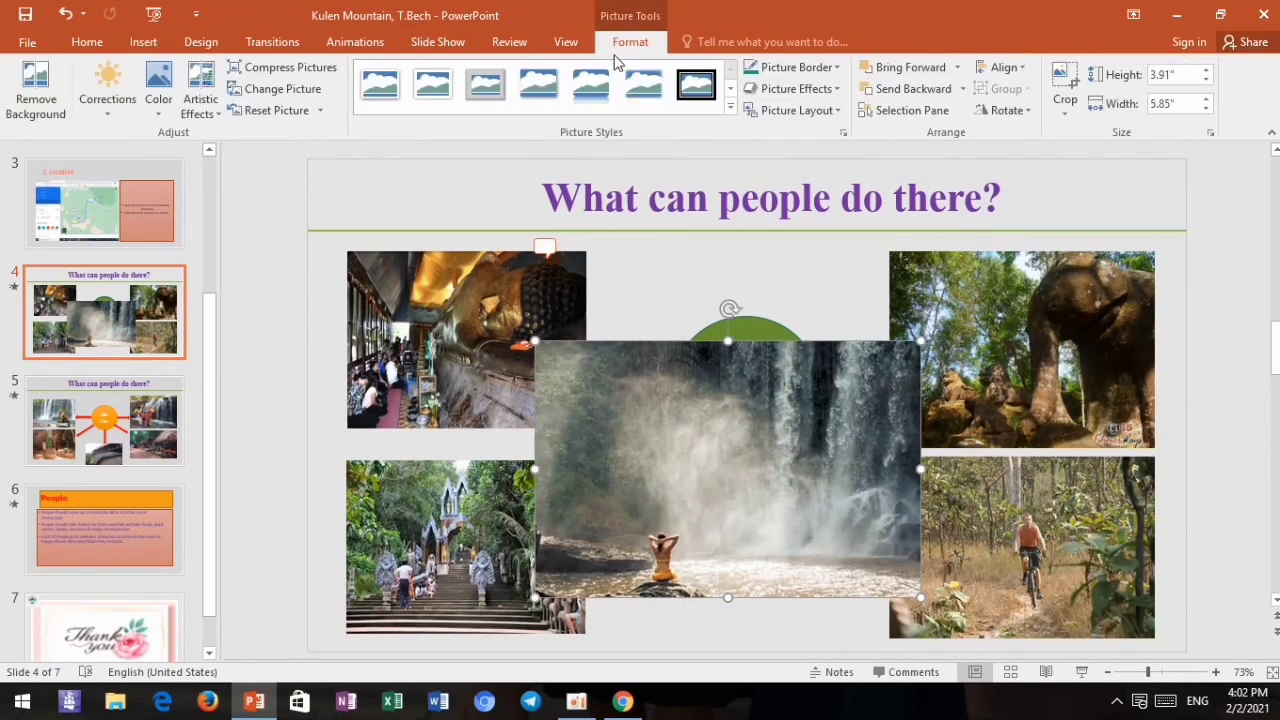
Apply the oval picture style to the waterfall photo and reshape it into a flattened oval
click(727, 112)
click(483, 136)
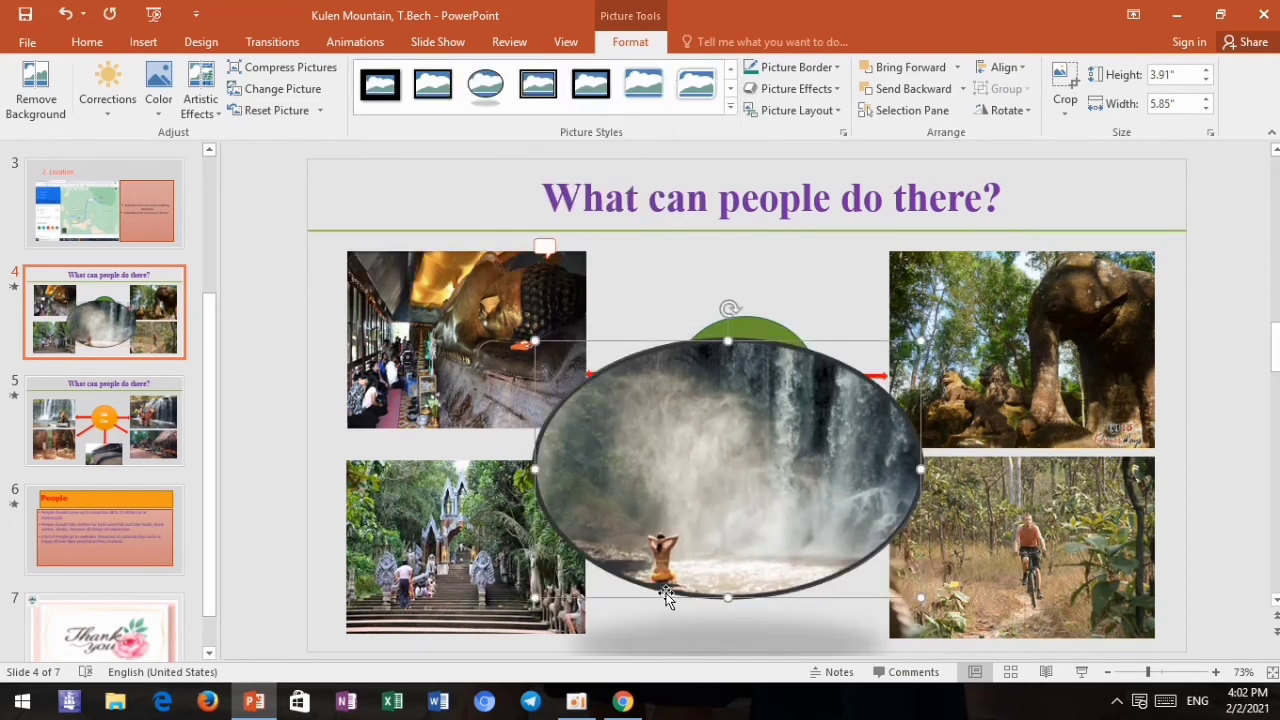
drag(535, 469, 657, 469)
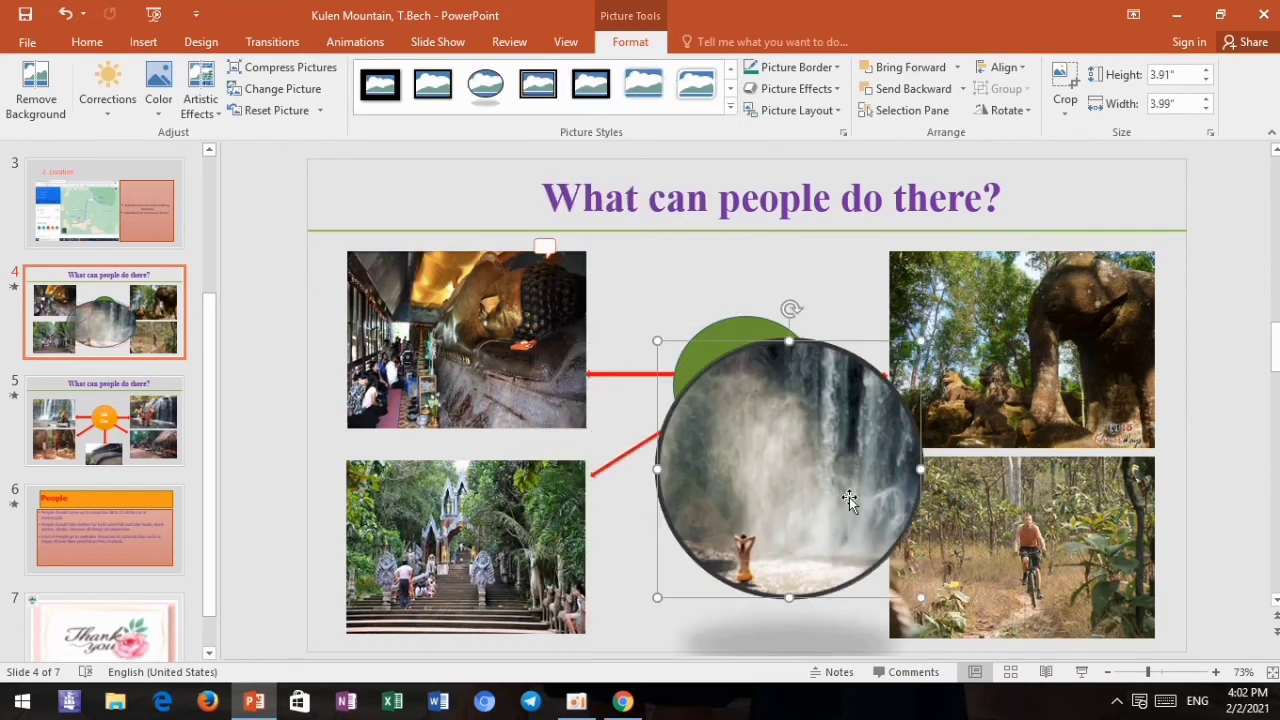
drag(921, 468, 850, 468)
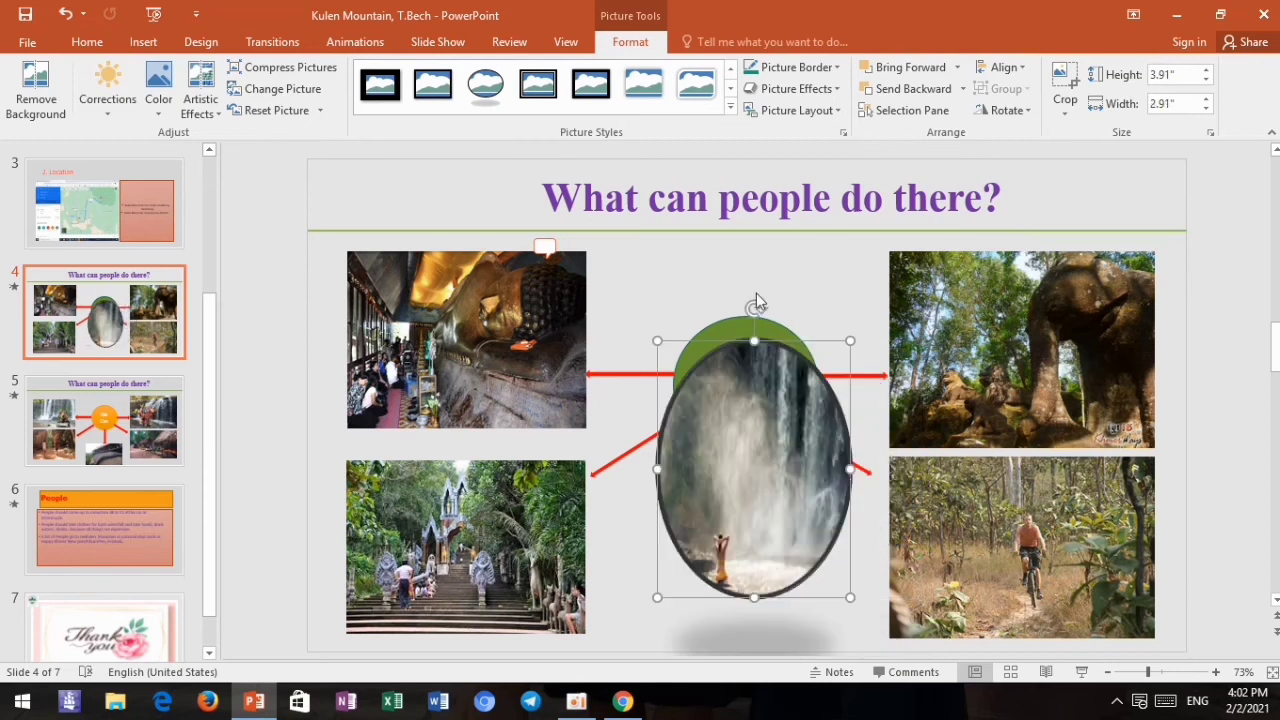
drag(754, 341, 754, 481)
Position the oval below the We Can circle, sized about 2.91" by 2.11"
mouse_move(771, 539)
mouse_down()
mouse_move(759, 554)
mouse_move(769, 540)
mouse_up()
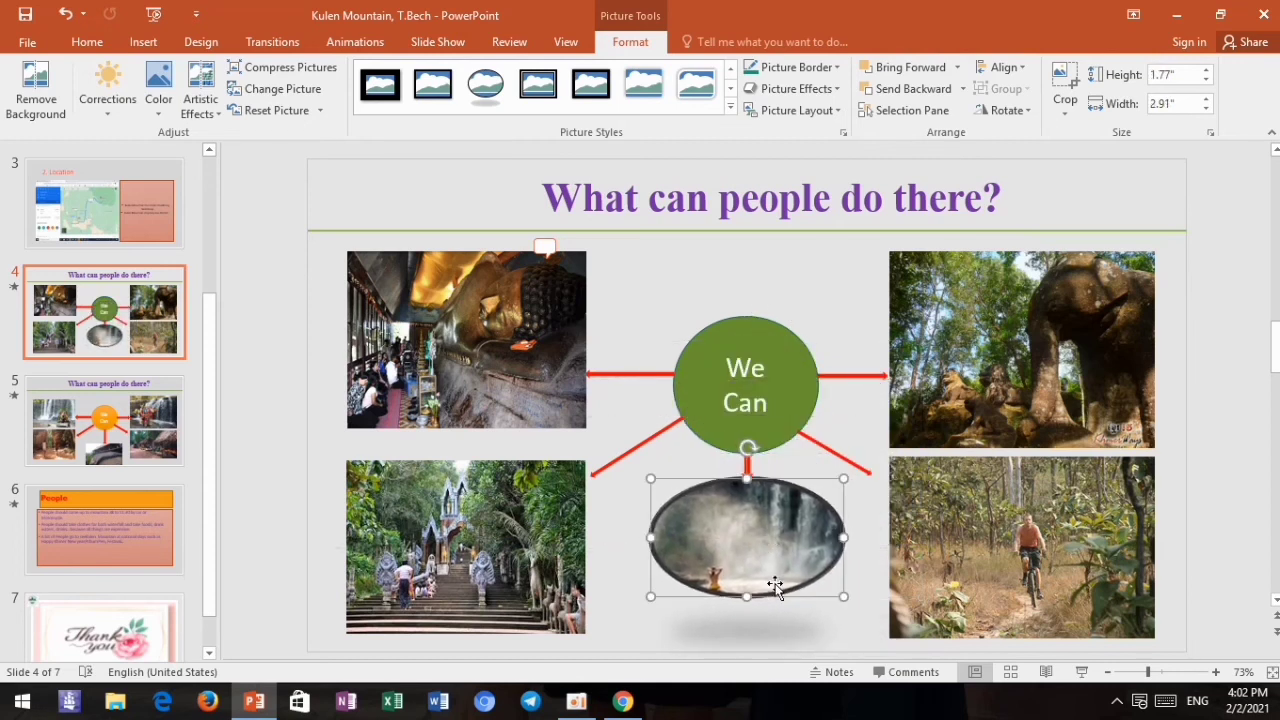
mouse_move(746, 601)
mouse_down()
mouse_move(746, 624)
mouse_move(751, 581)
mouse_move(768, 572)
mouse_up()
click(884, 408)
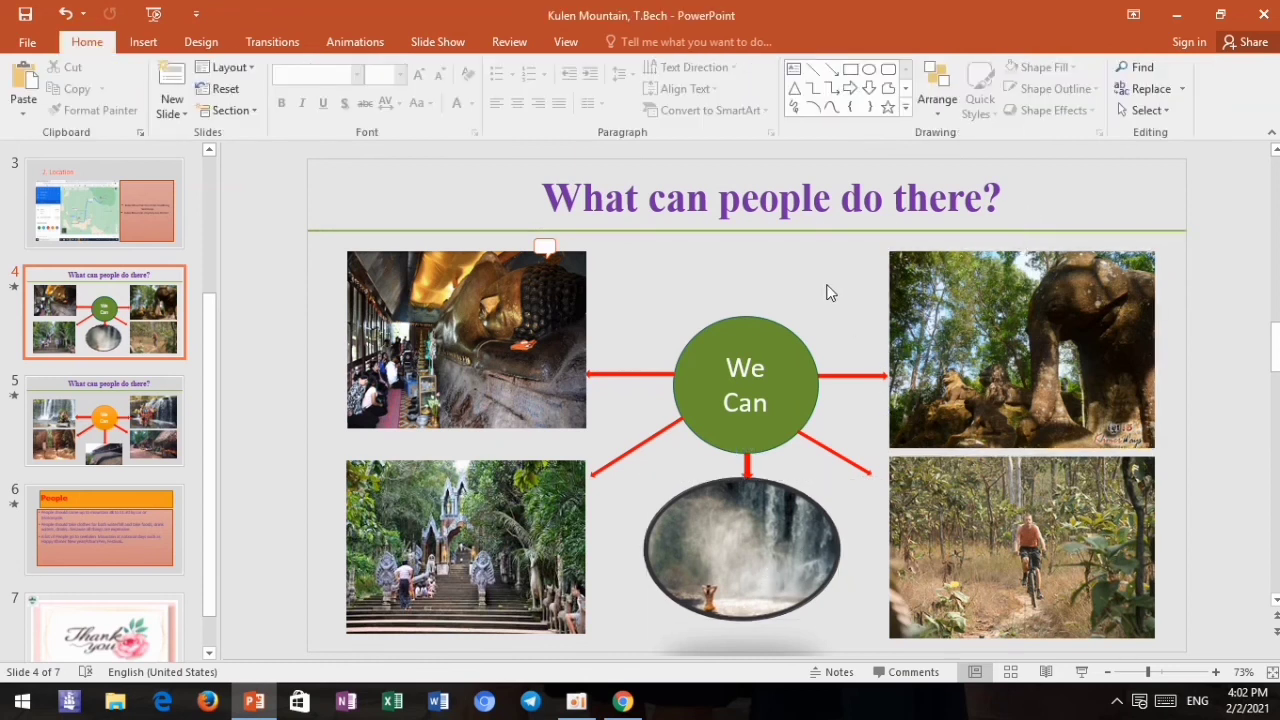